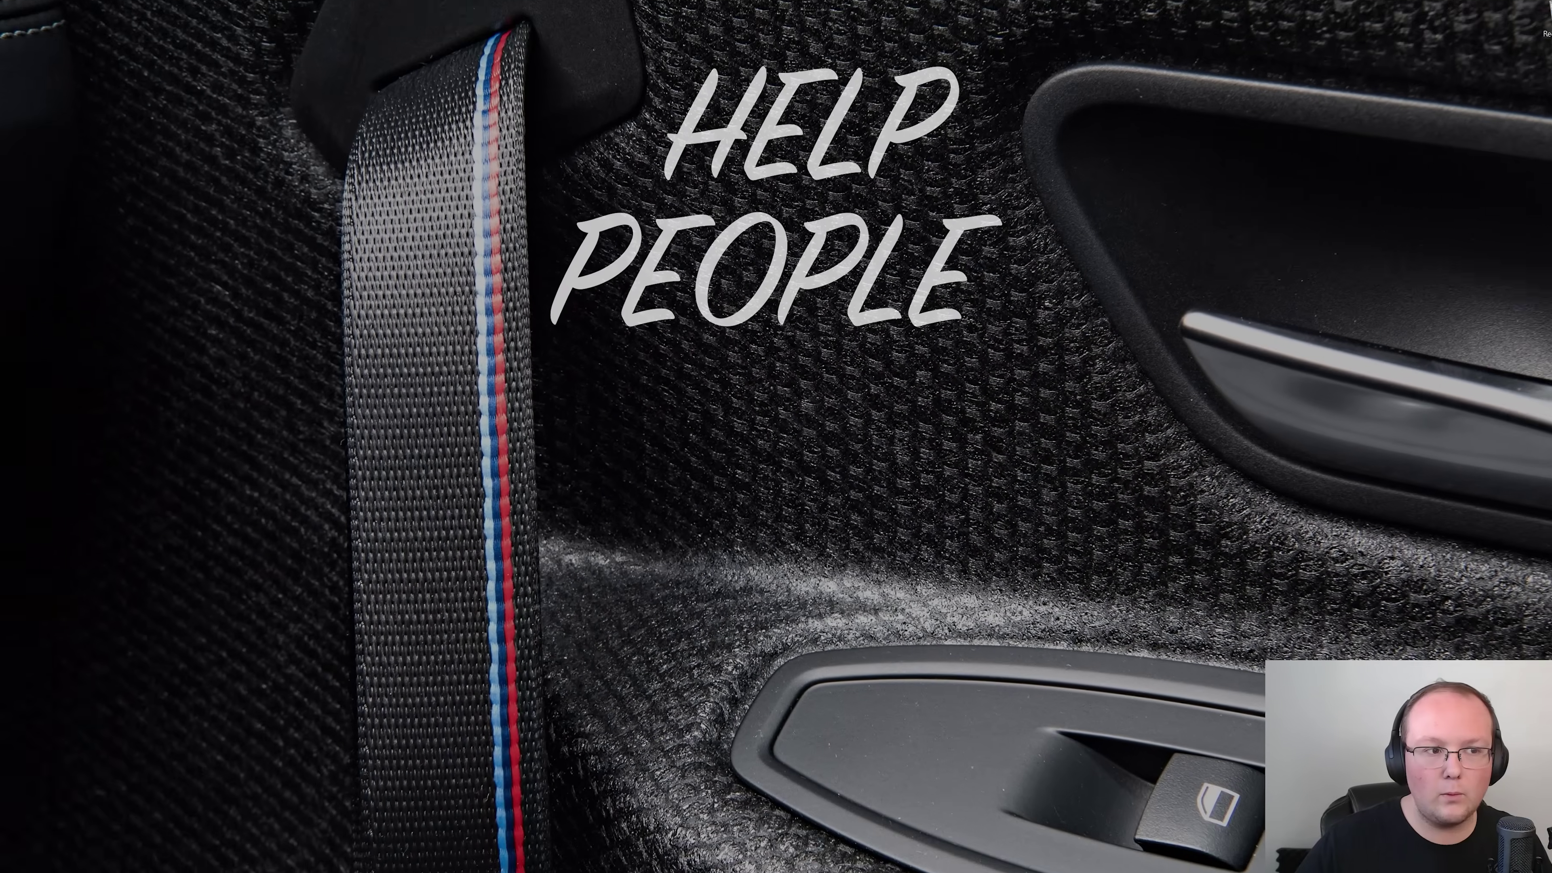
Open the Minecraft Launcher and look up the separate Minecraft app by searching the installed apps for "mine"
key(super)
click(228, 79)
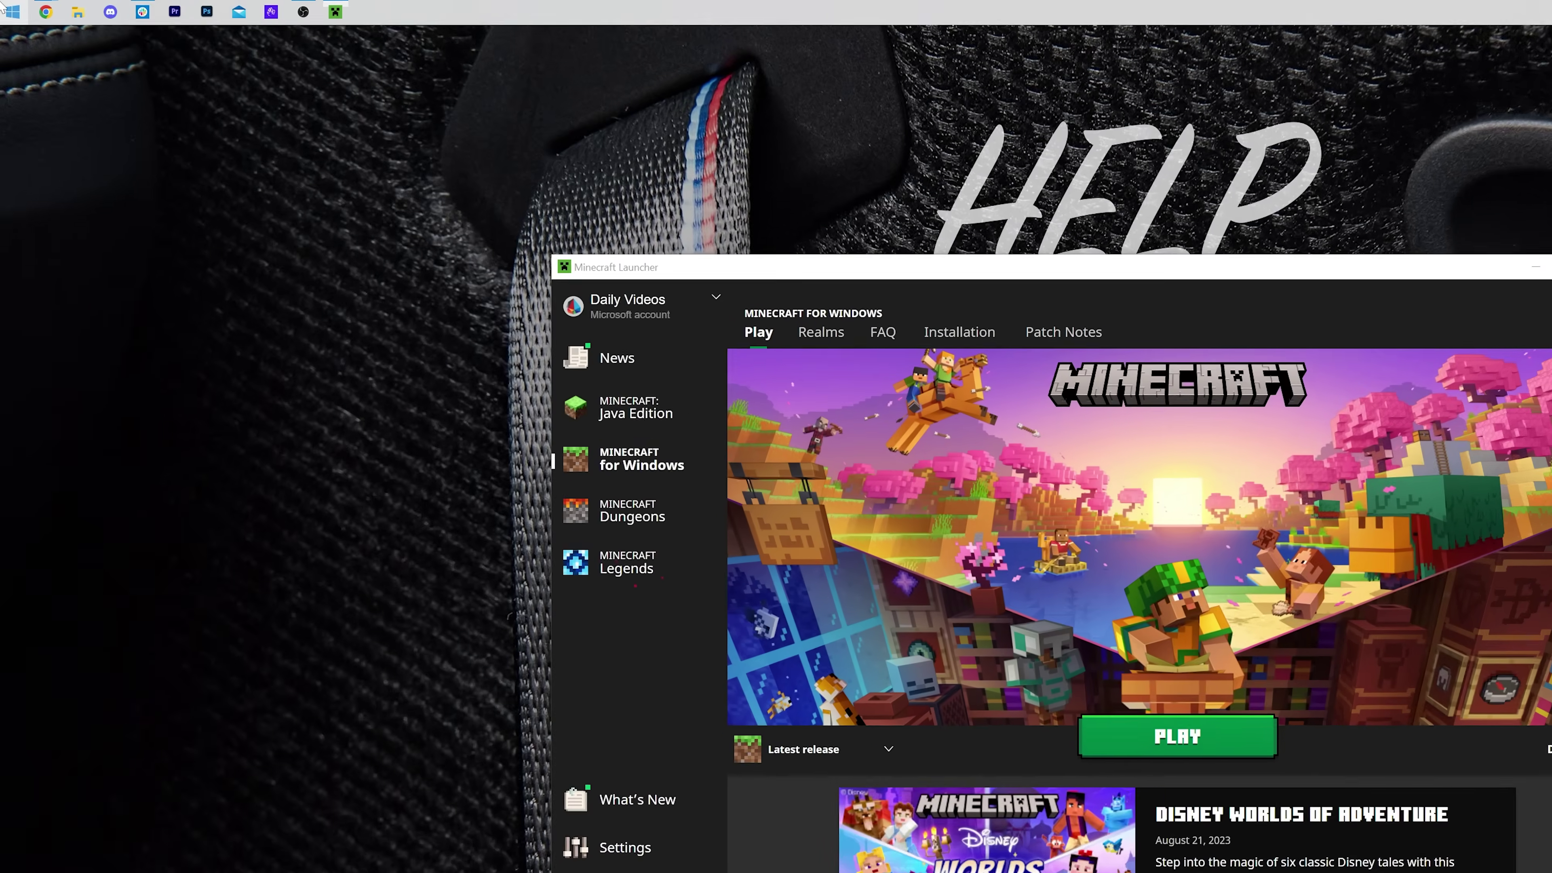
click(6, 5)
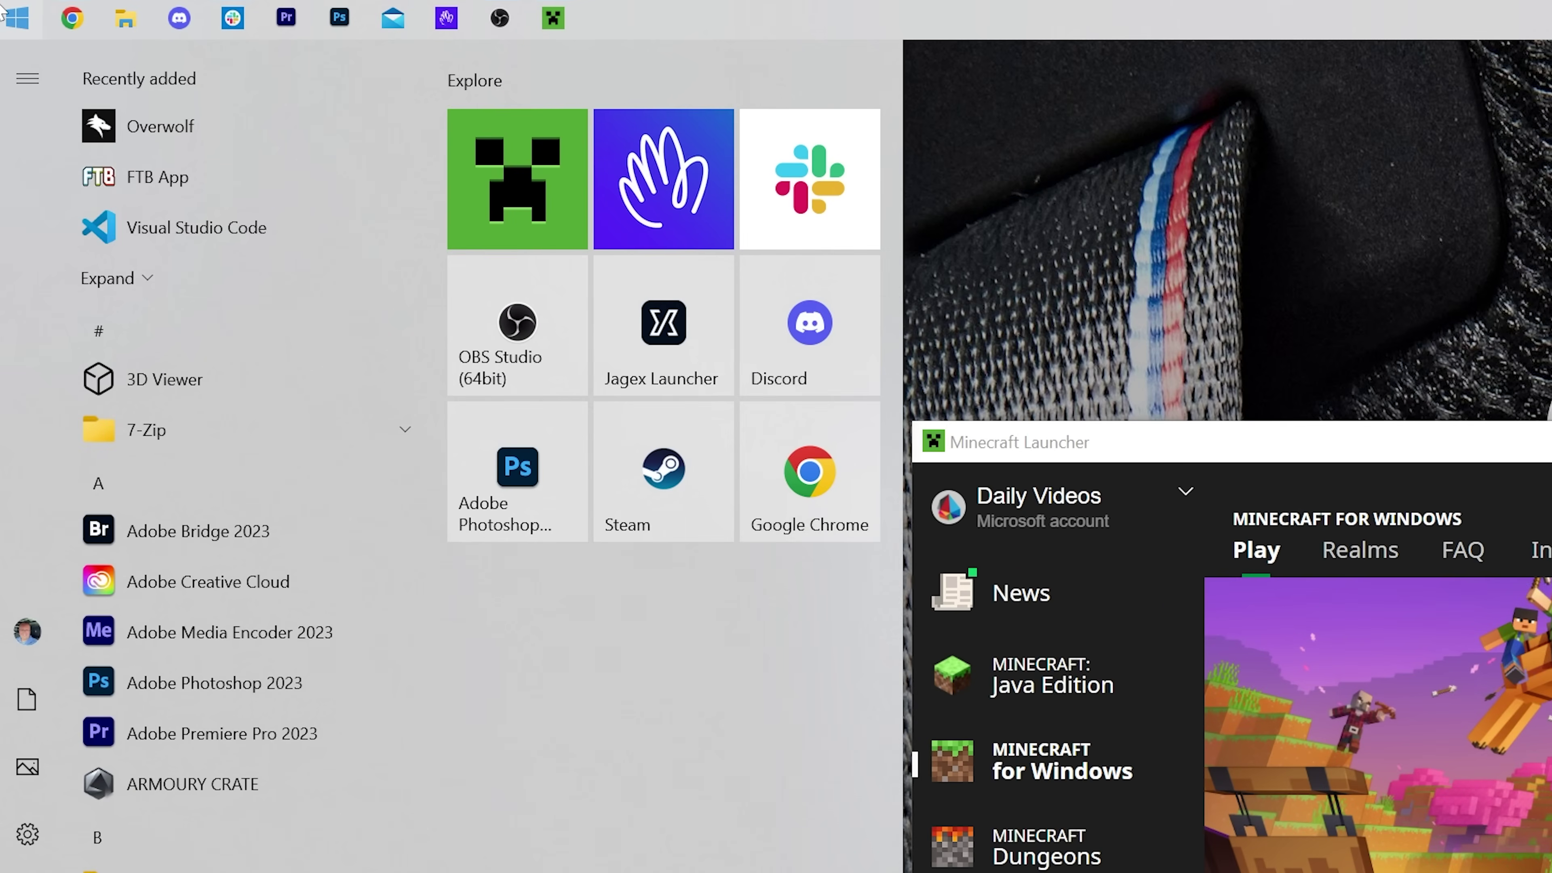
text(mine)
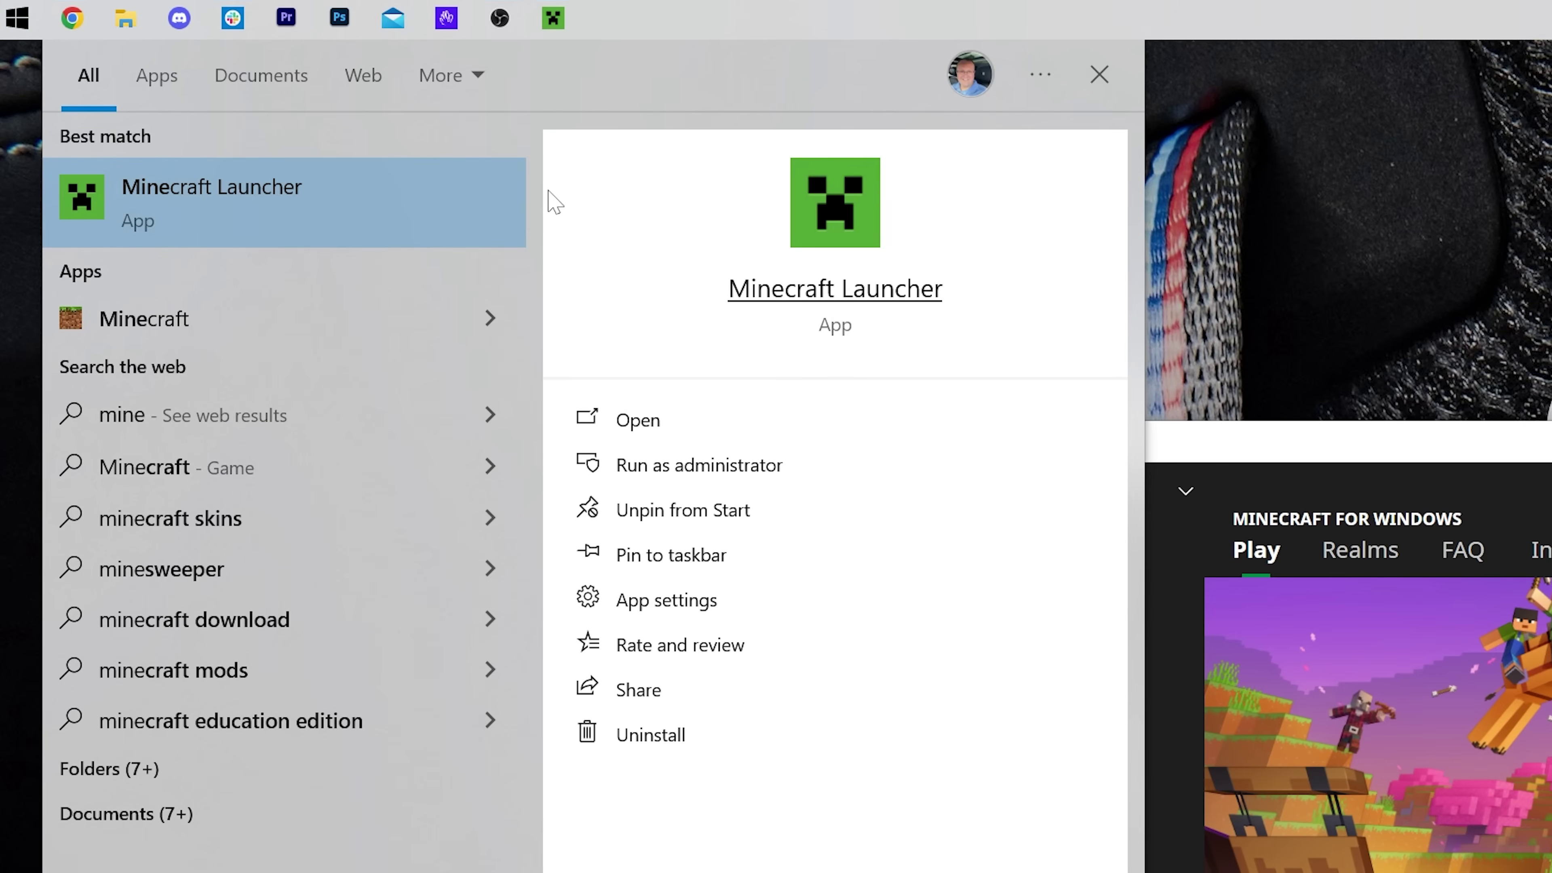
click(196, 321)
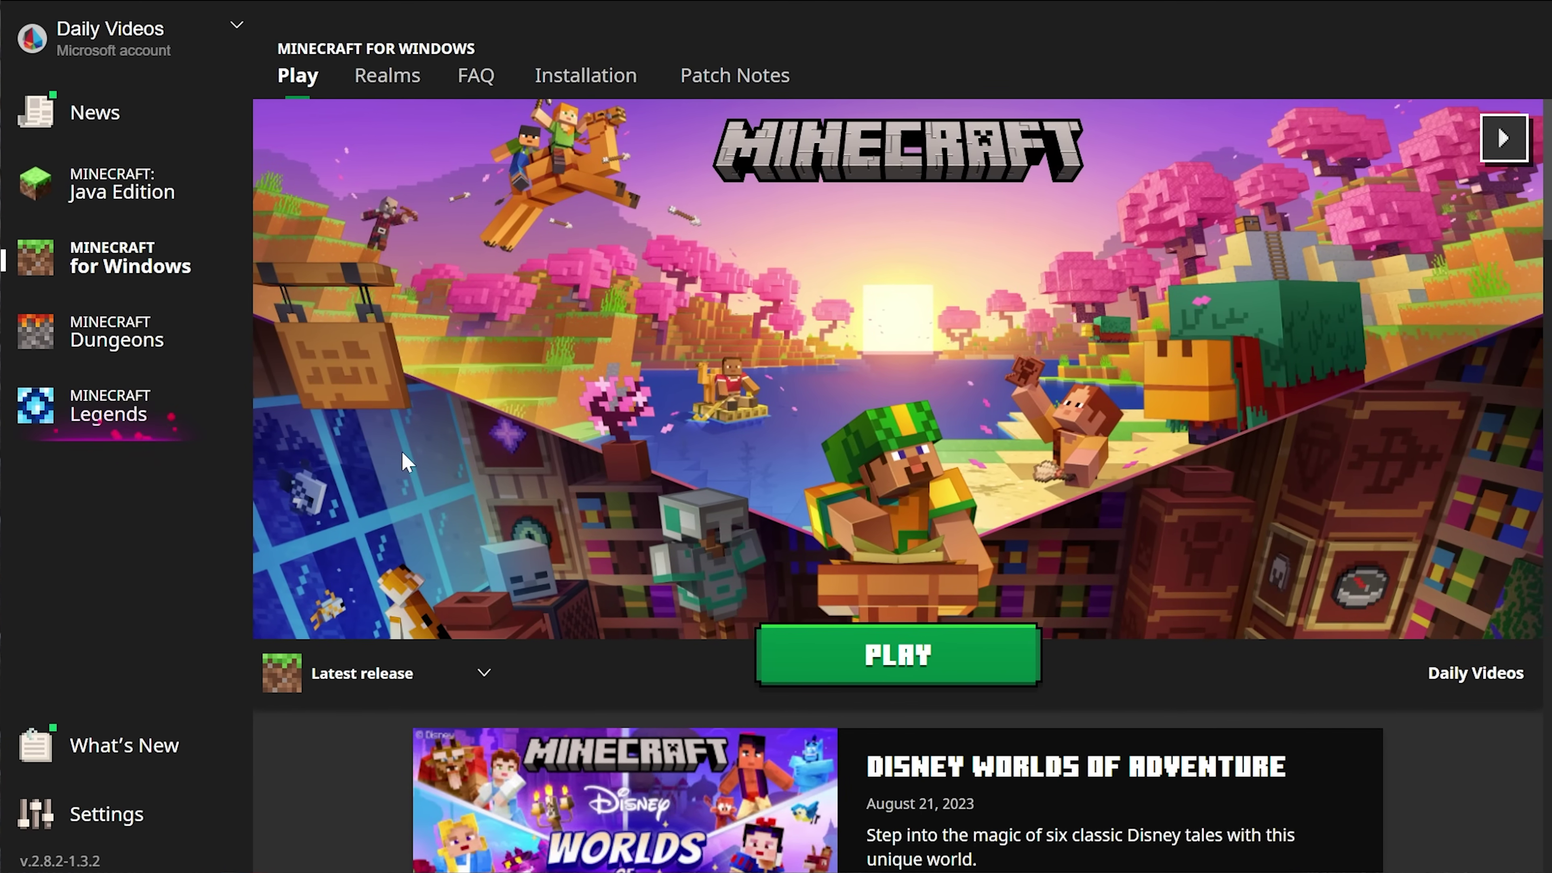
Try the Latest preview version of Minecraft for Windows and return the version to Latest release
click(391, 688)
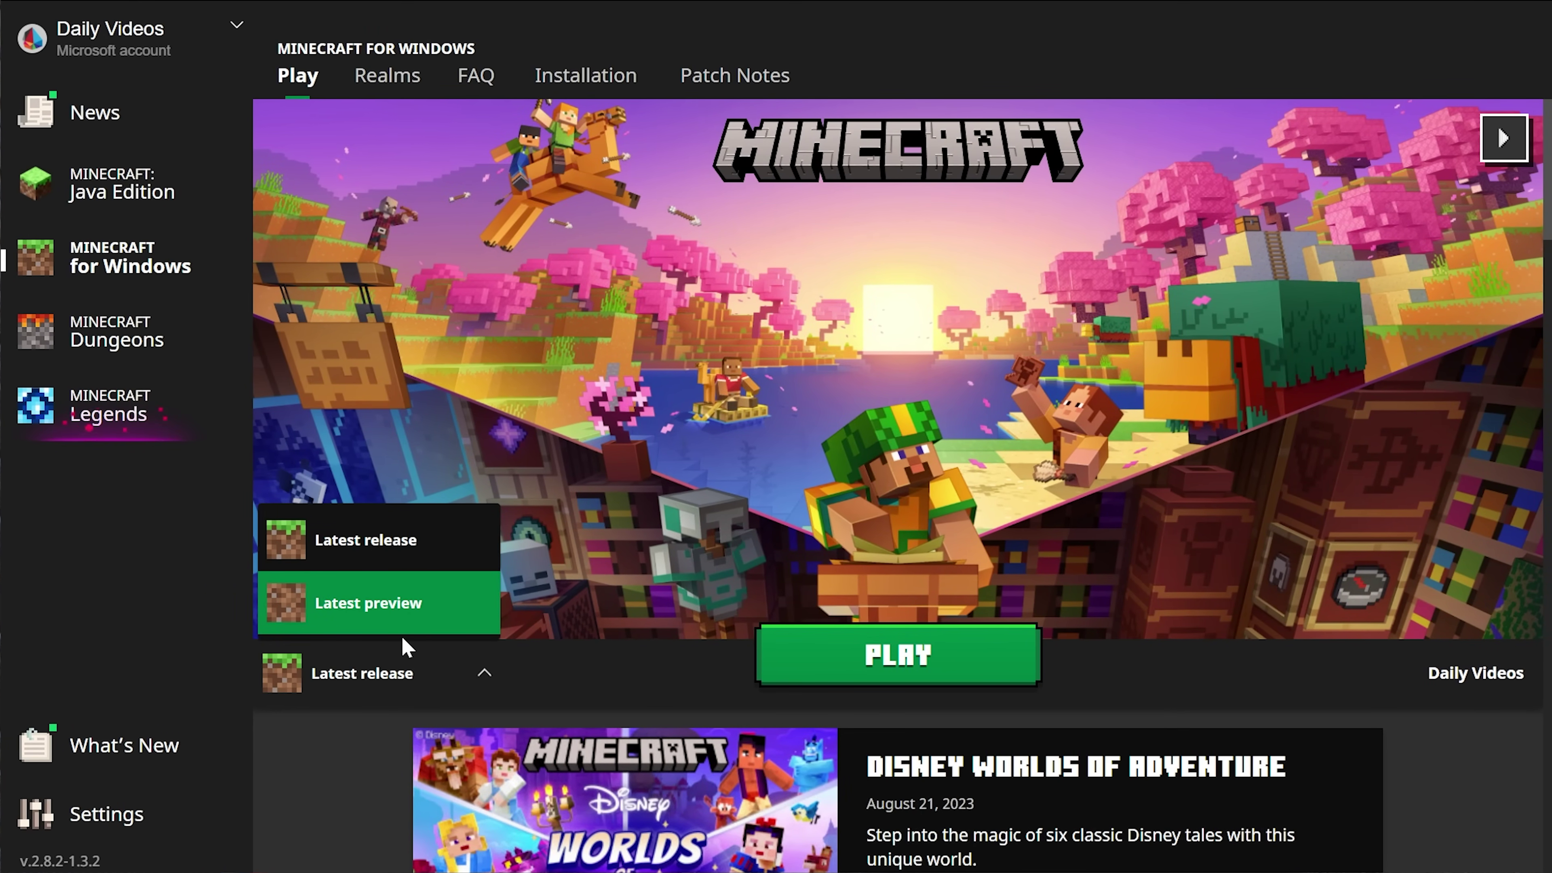
click(404, 614)
click(398, 672)
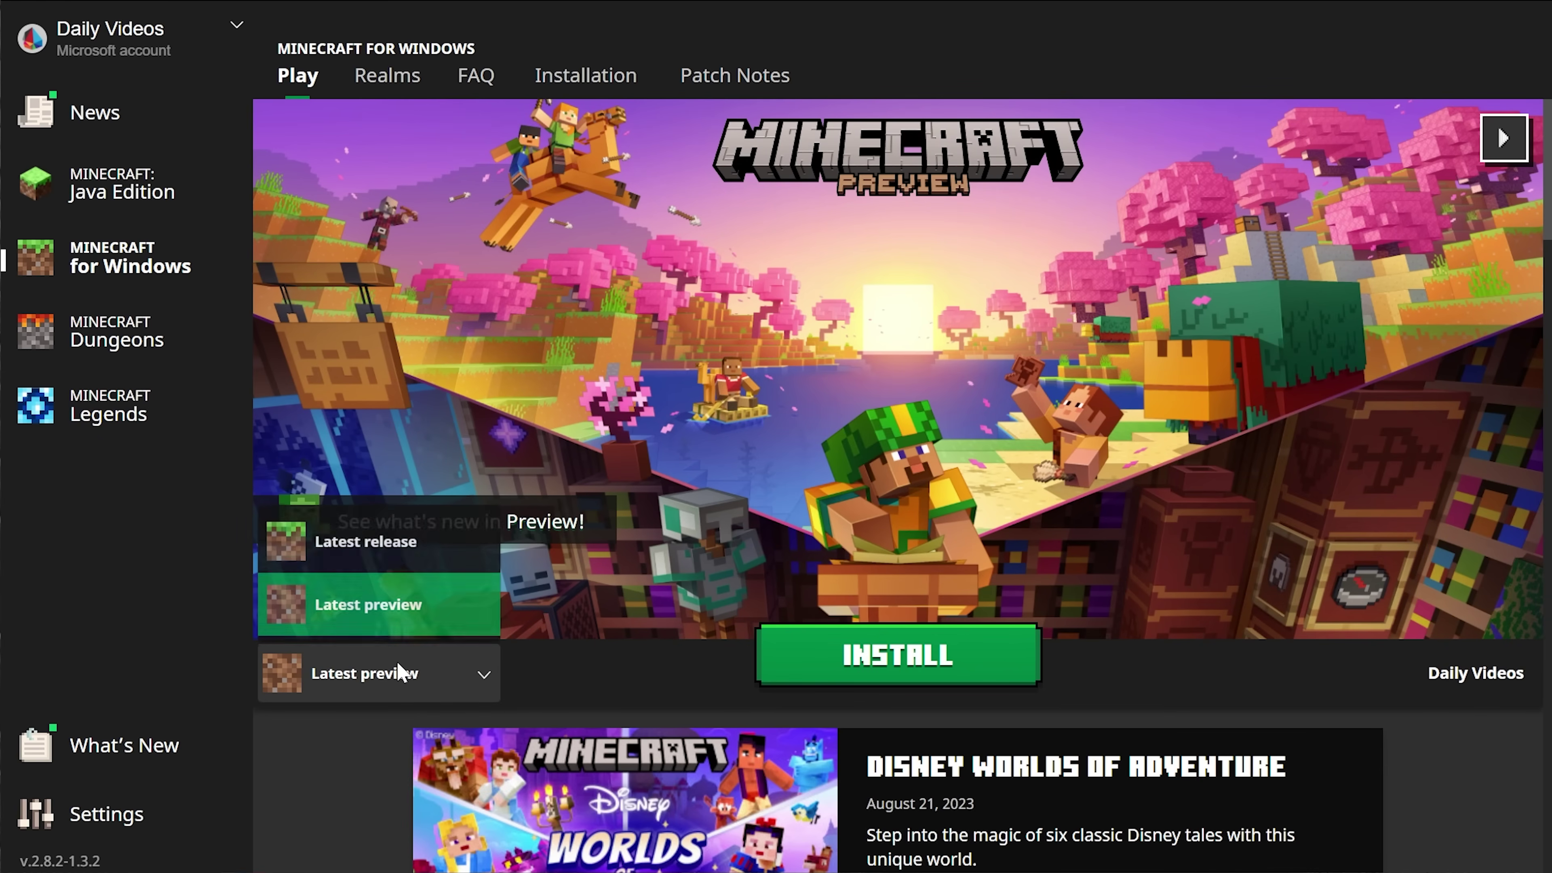
click(305, 541)
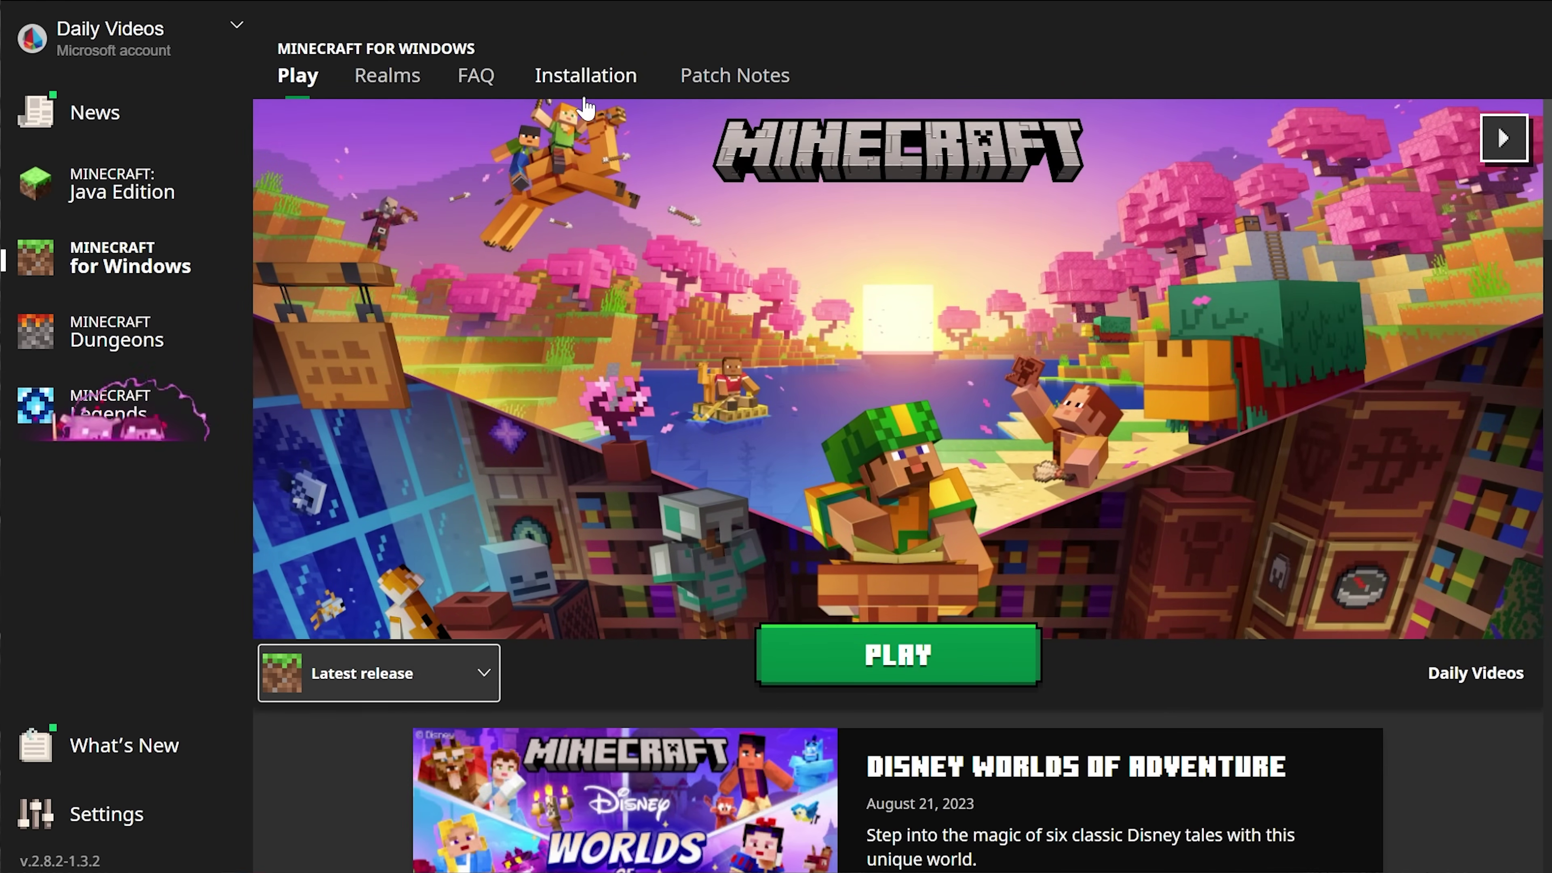
click(453, 685)
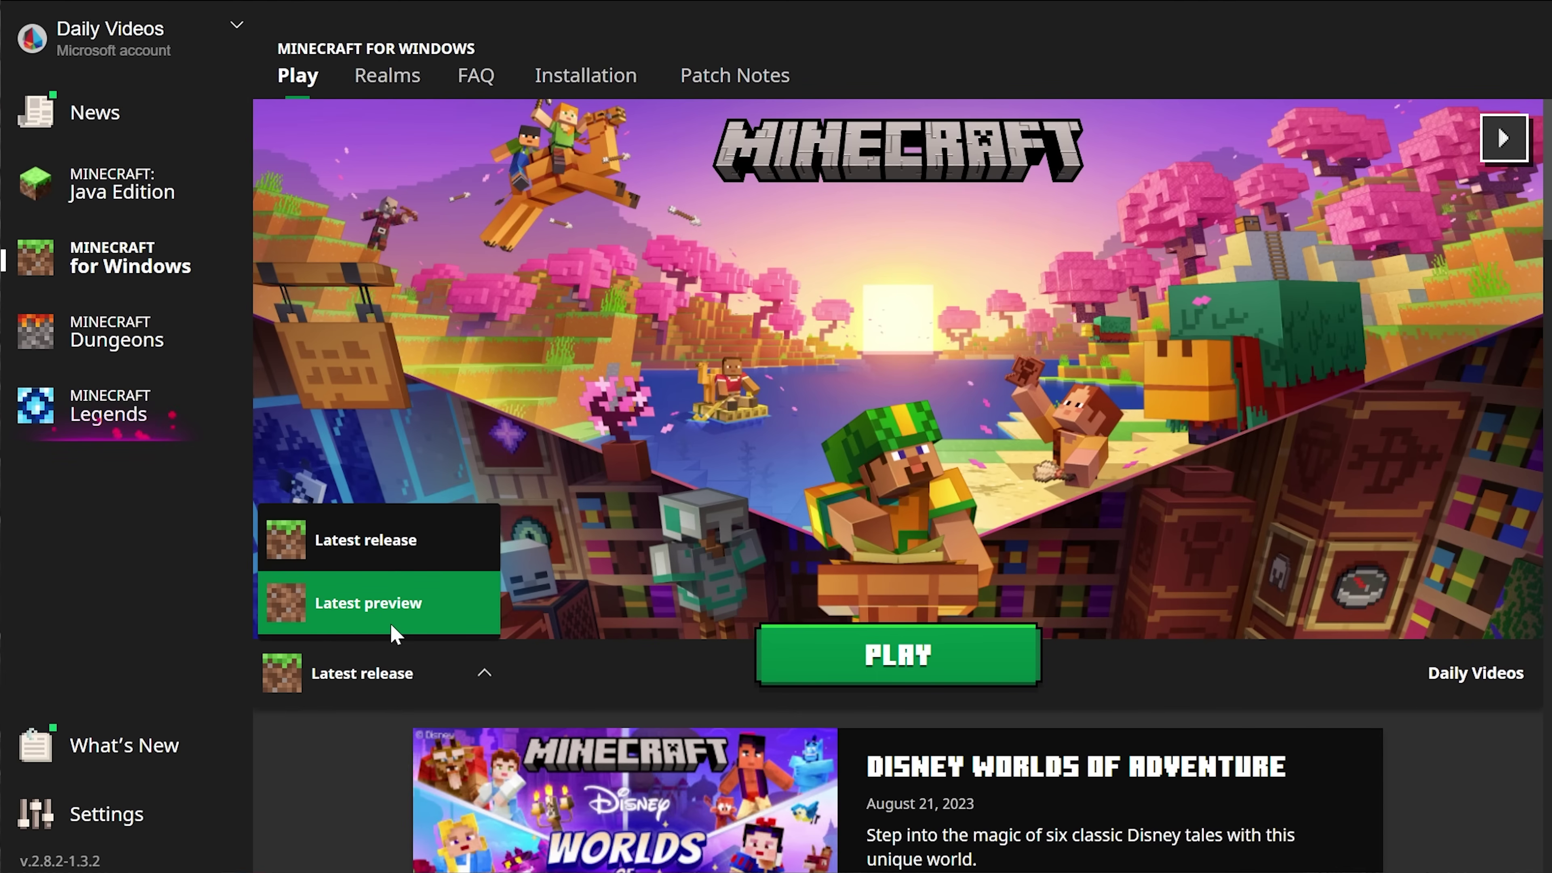
click(422, 541)
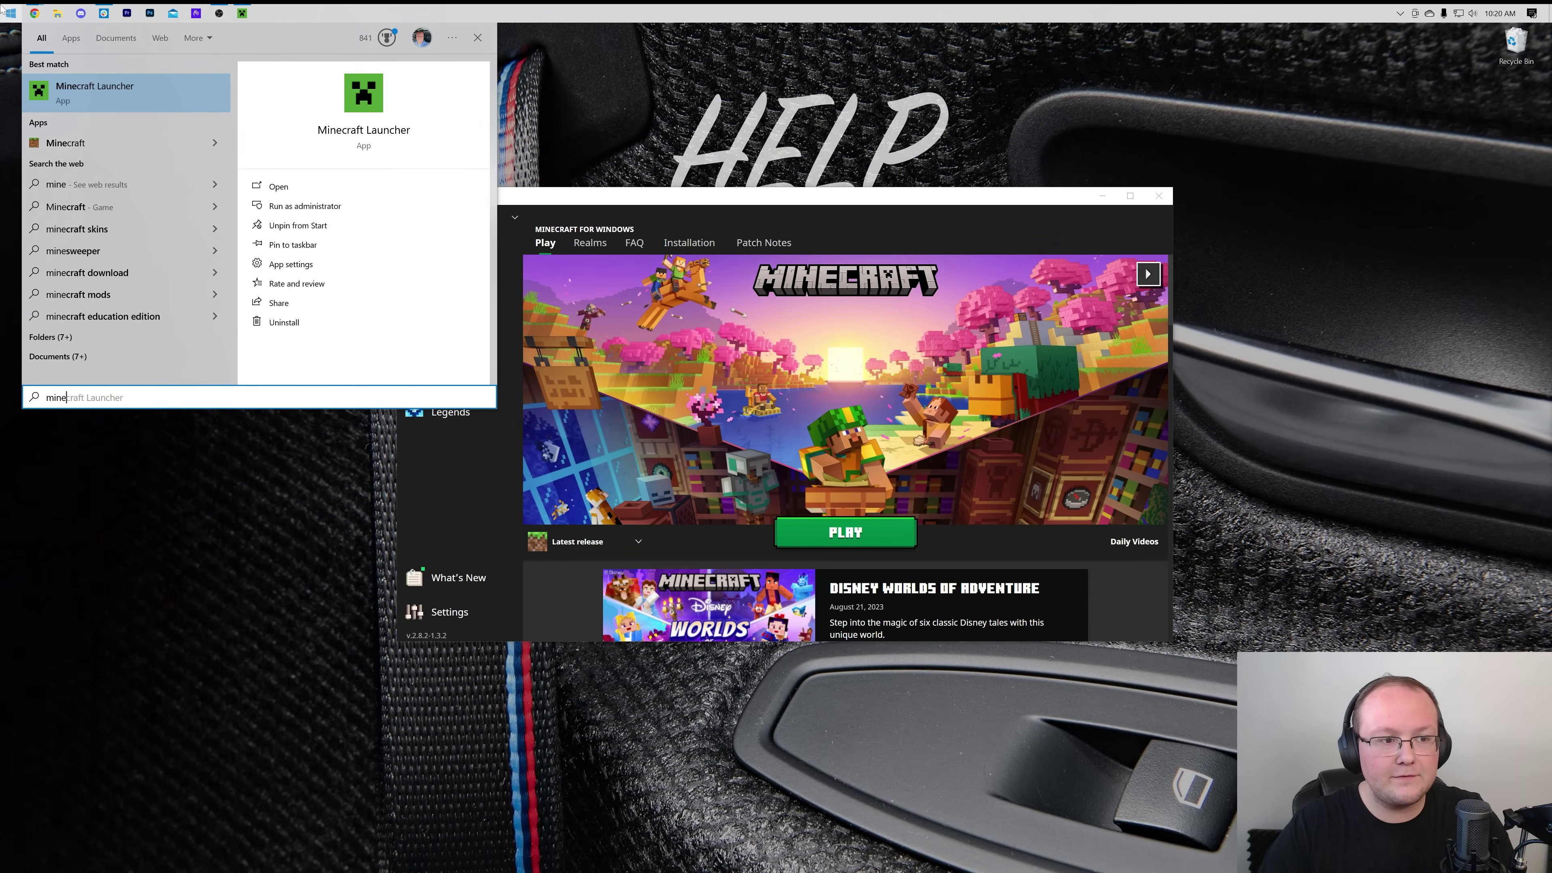
Close the Minecraft Launcher and get the available app updates in the Microsoft Store library
click(67, 142)
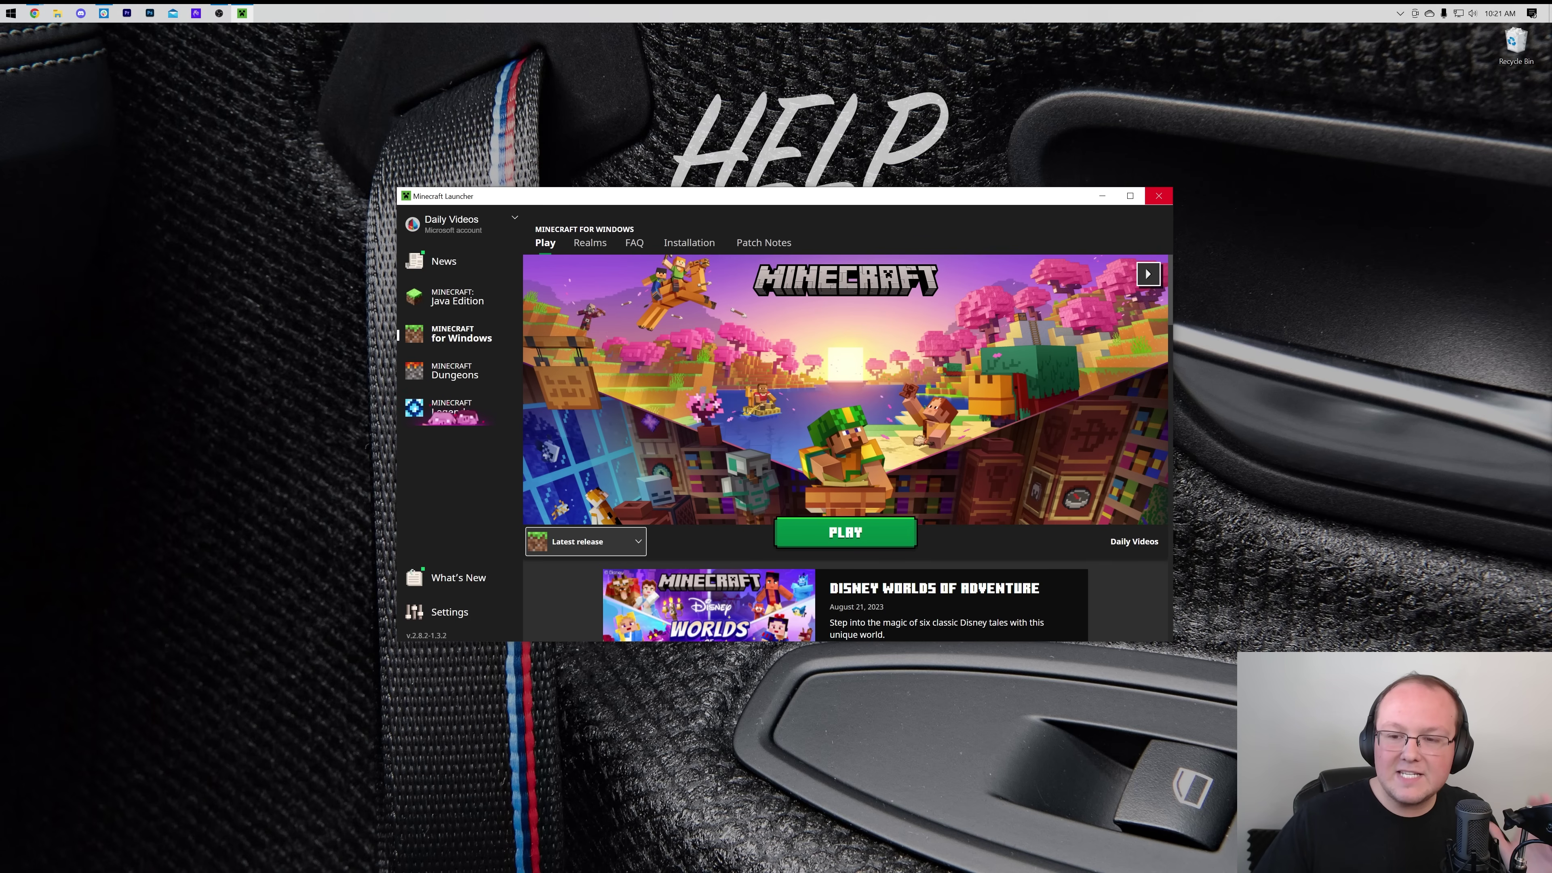
click(1169, 199)
key(super)
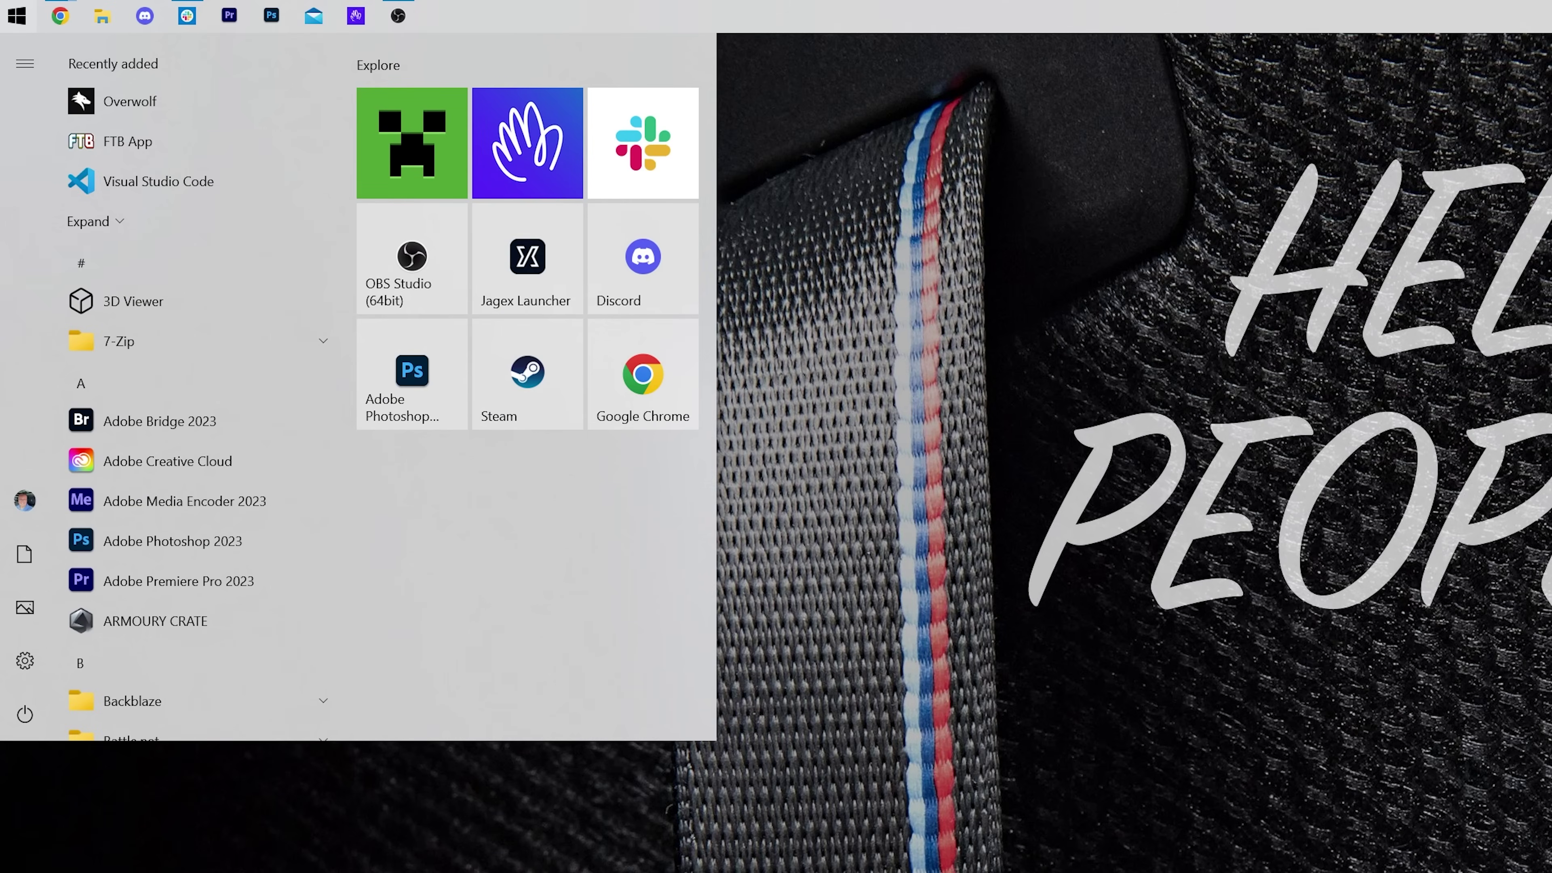
text(mciro)
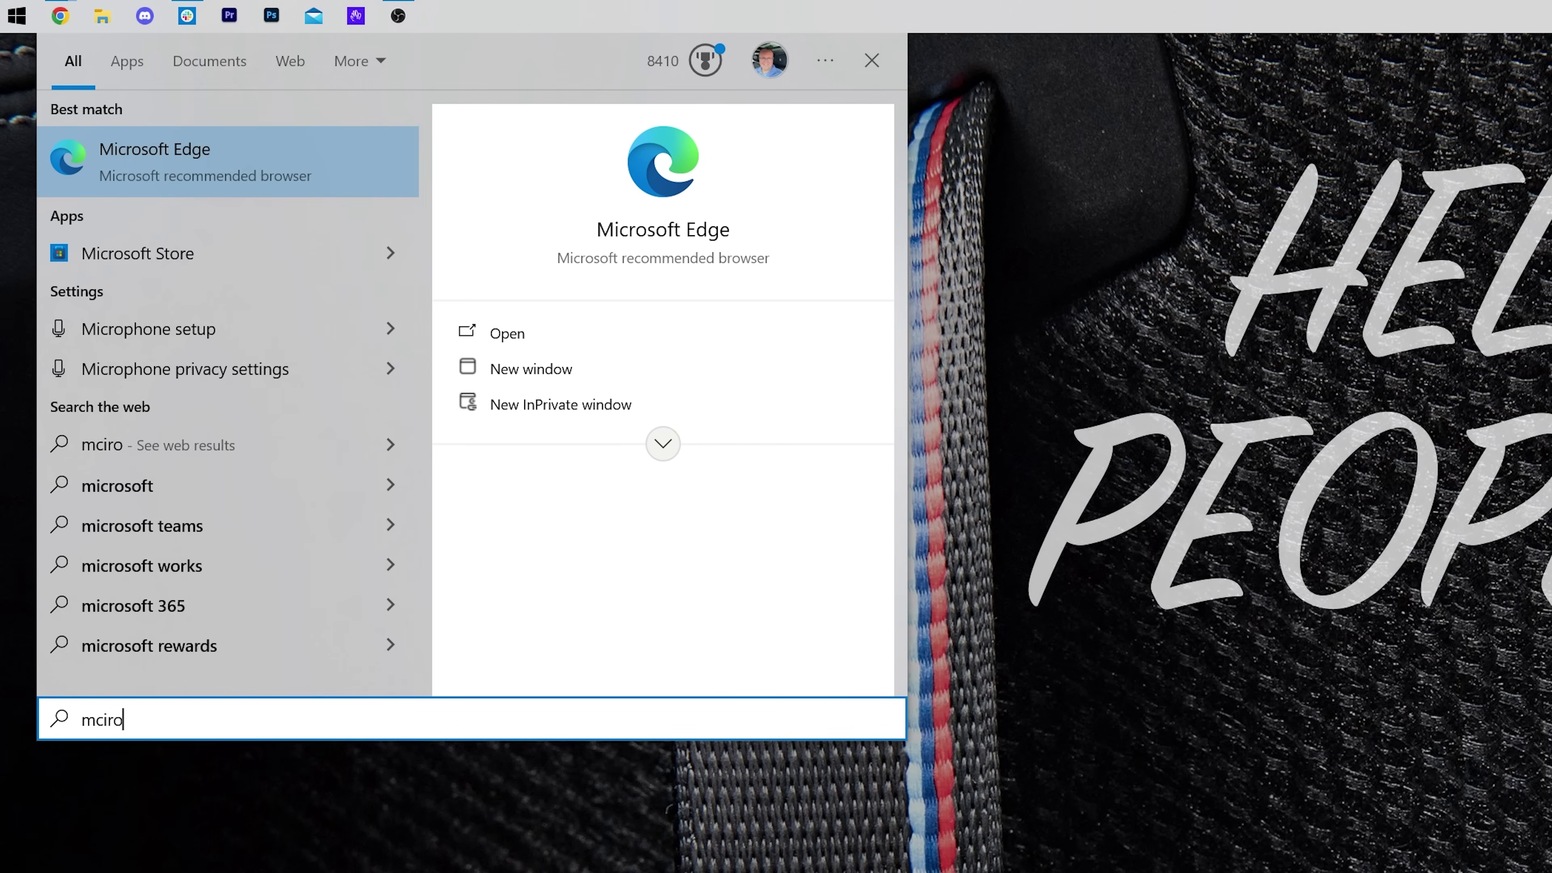
click(218, 243)
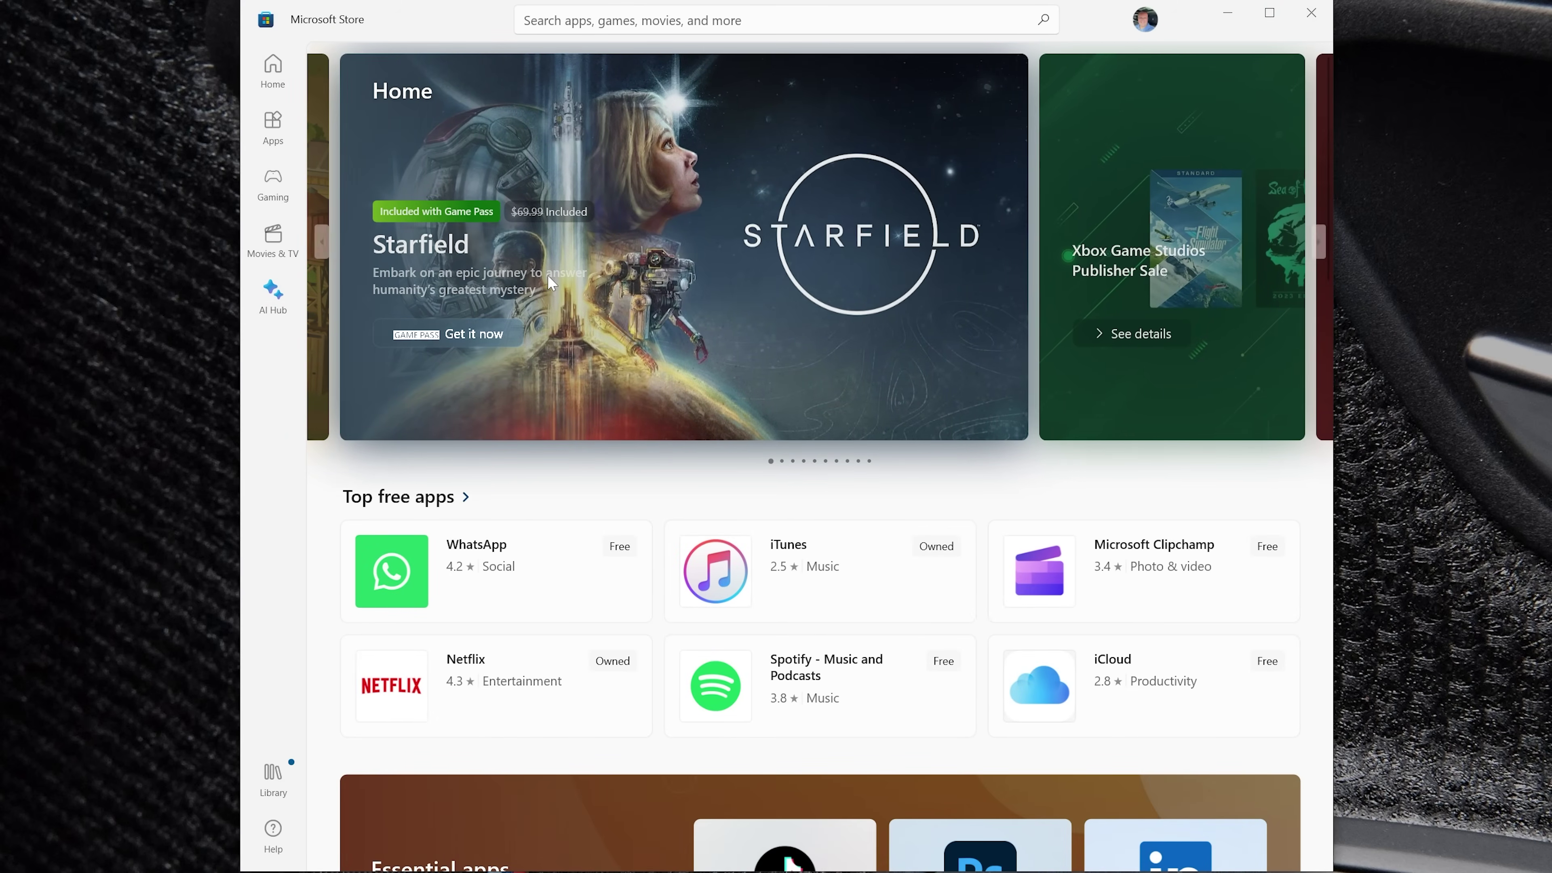
click(270, 778)
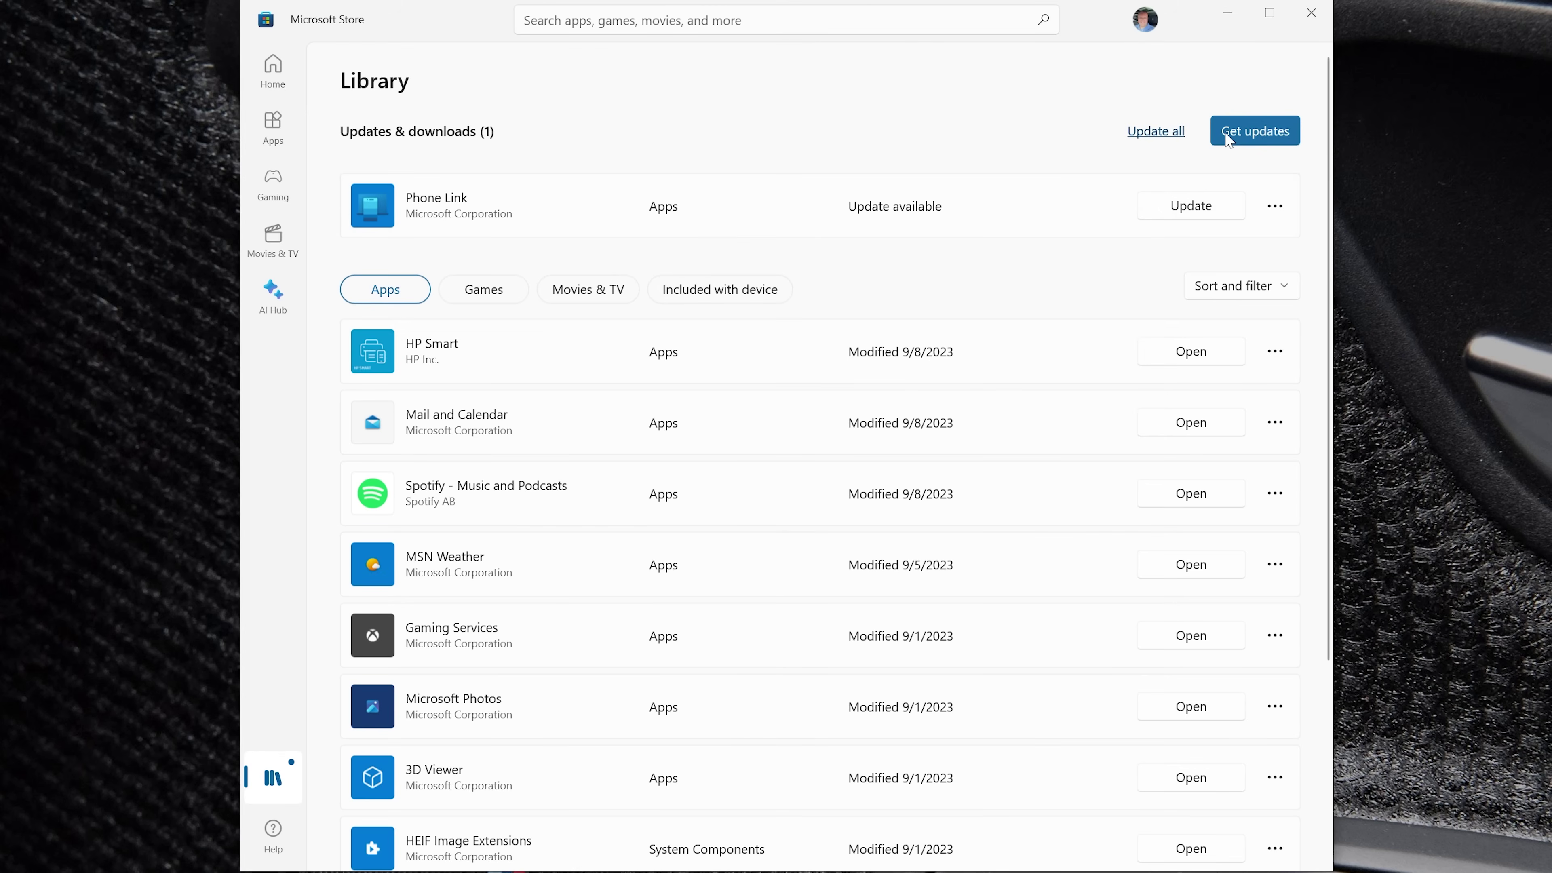
click(1240, 131)
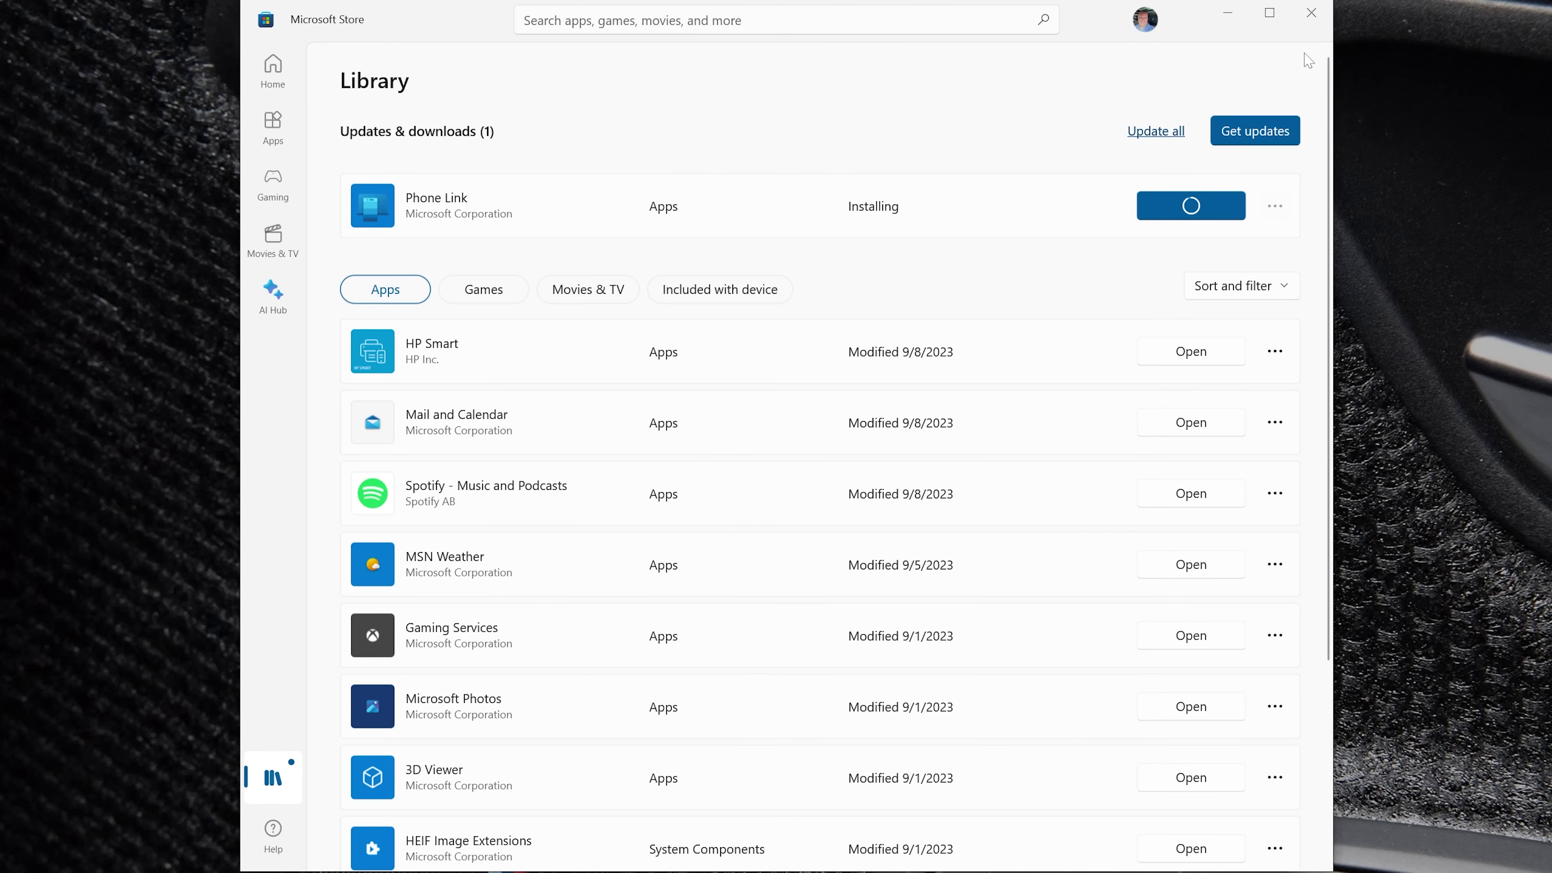
Examine the Simple Game Hosting homepage features, the test server's console page and the help article on getting operator permissions
drag(746, 290, 1011, 289)
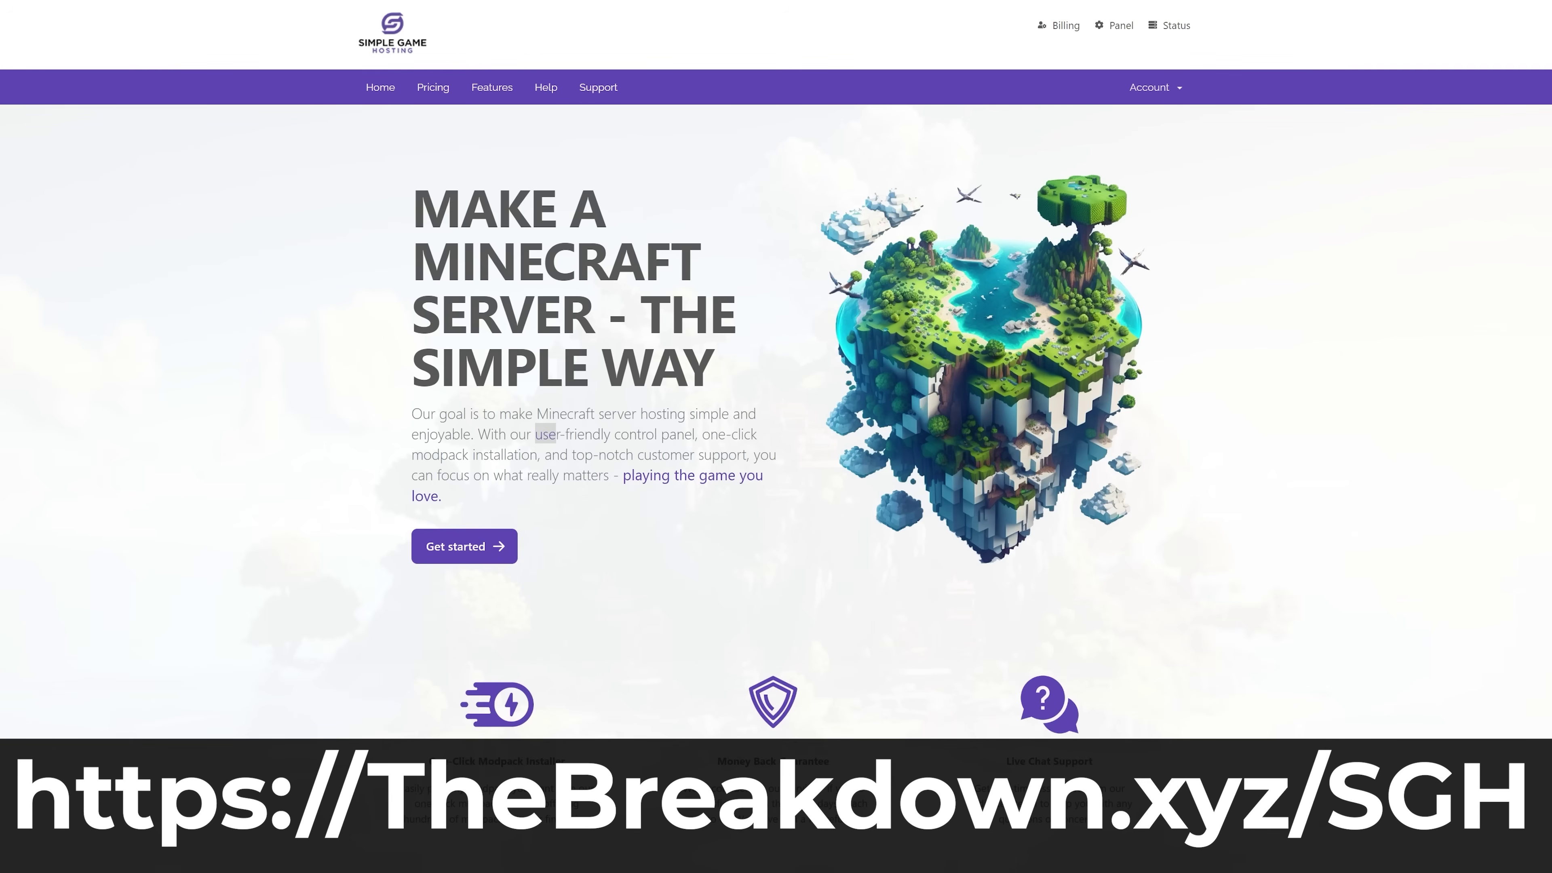
drag(556, 434, 652, 454)
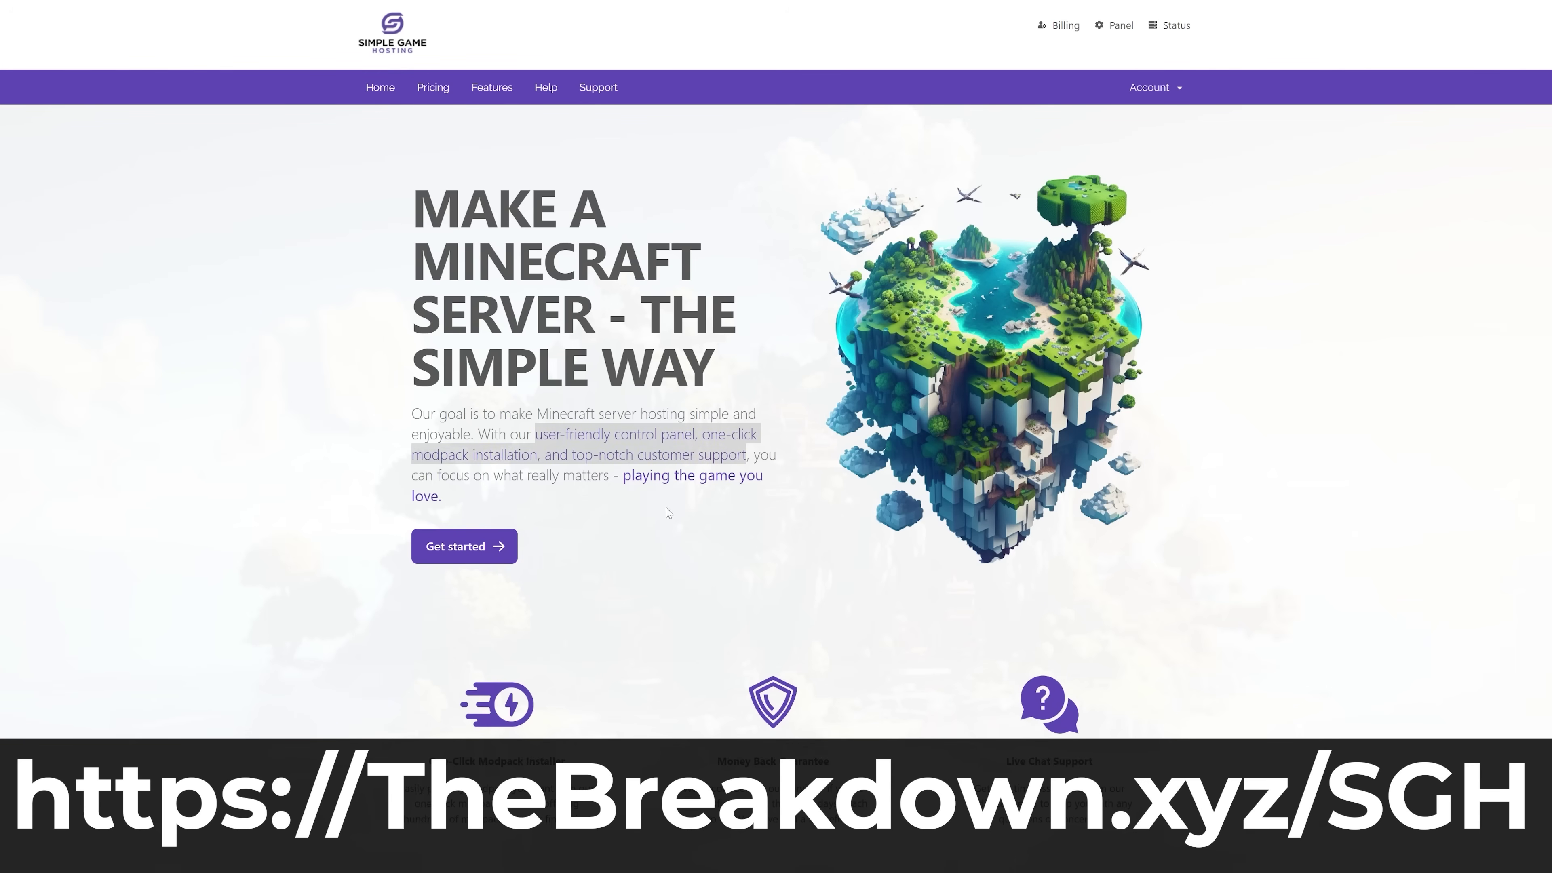
click(315, 596)
scroll(262, 507, down, 6)
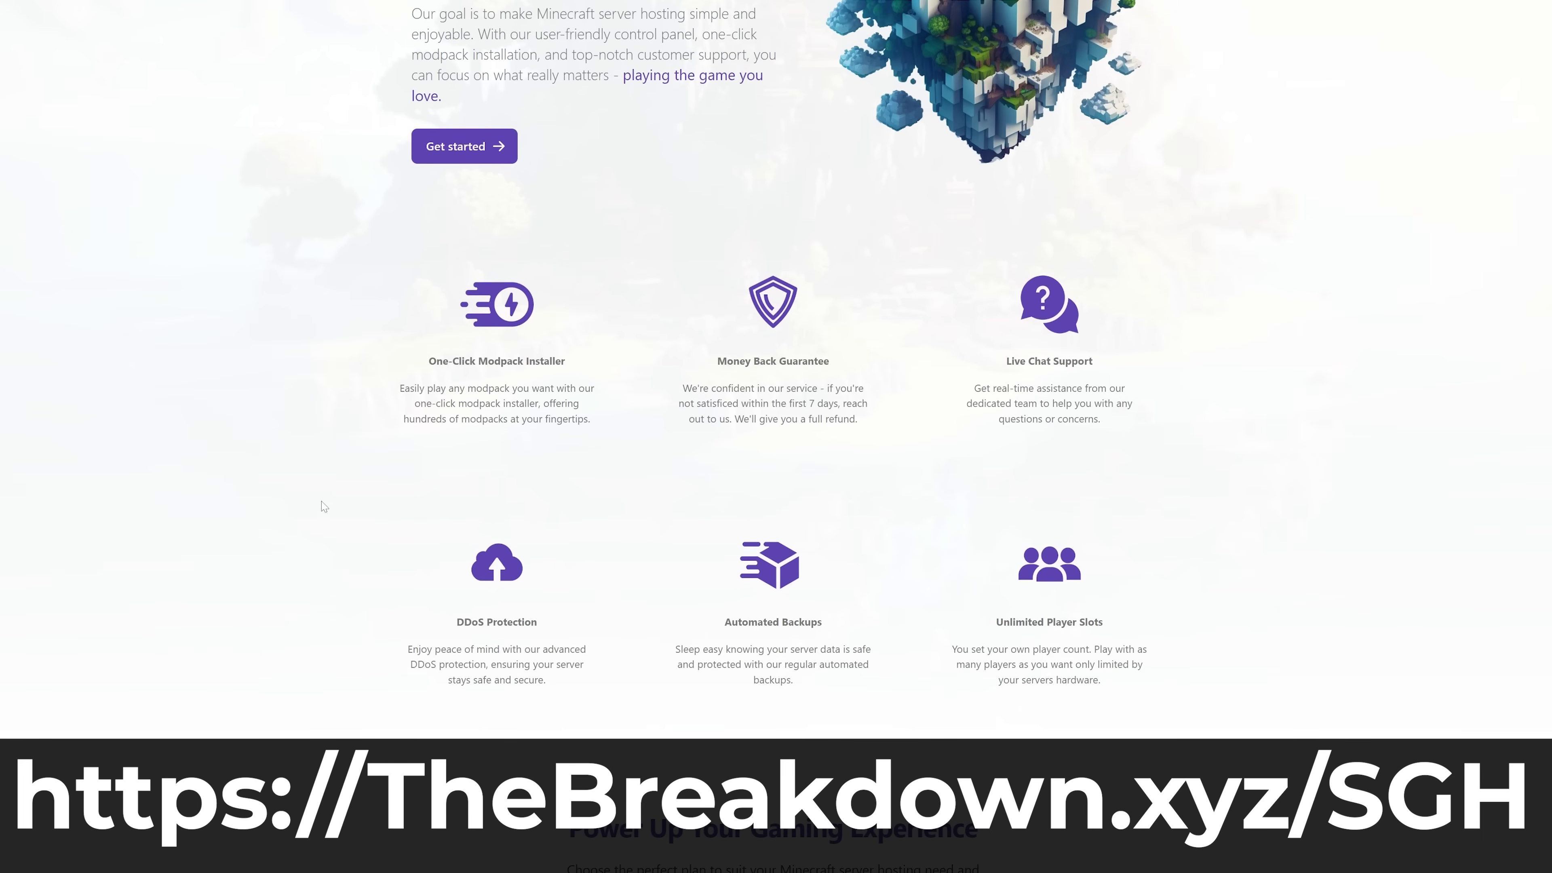
drag(429, 360, 561, 361)
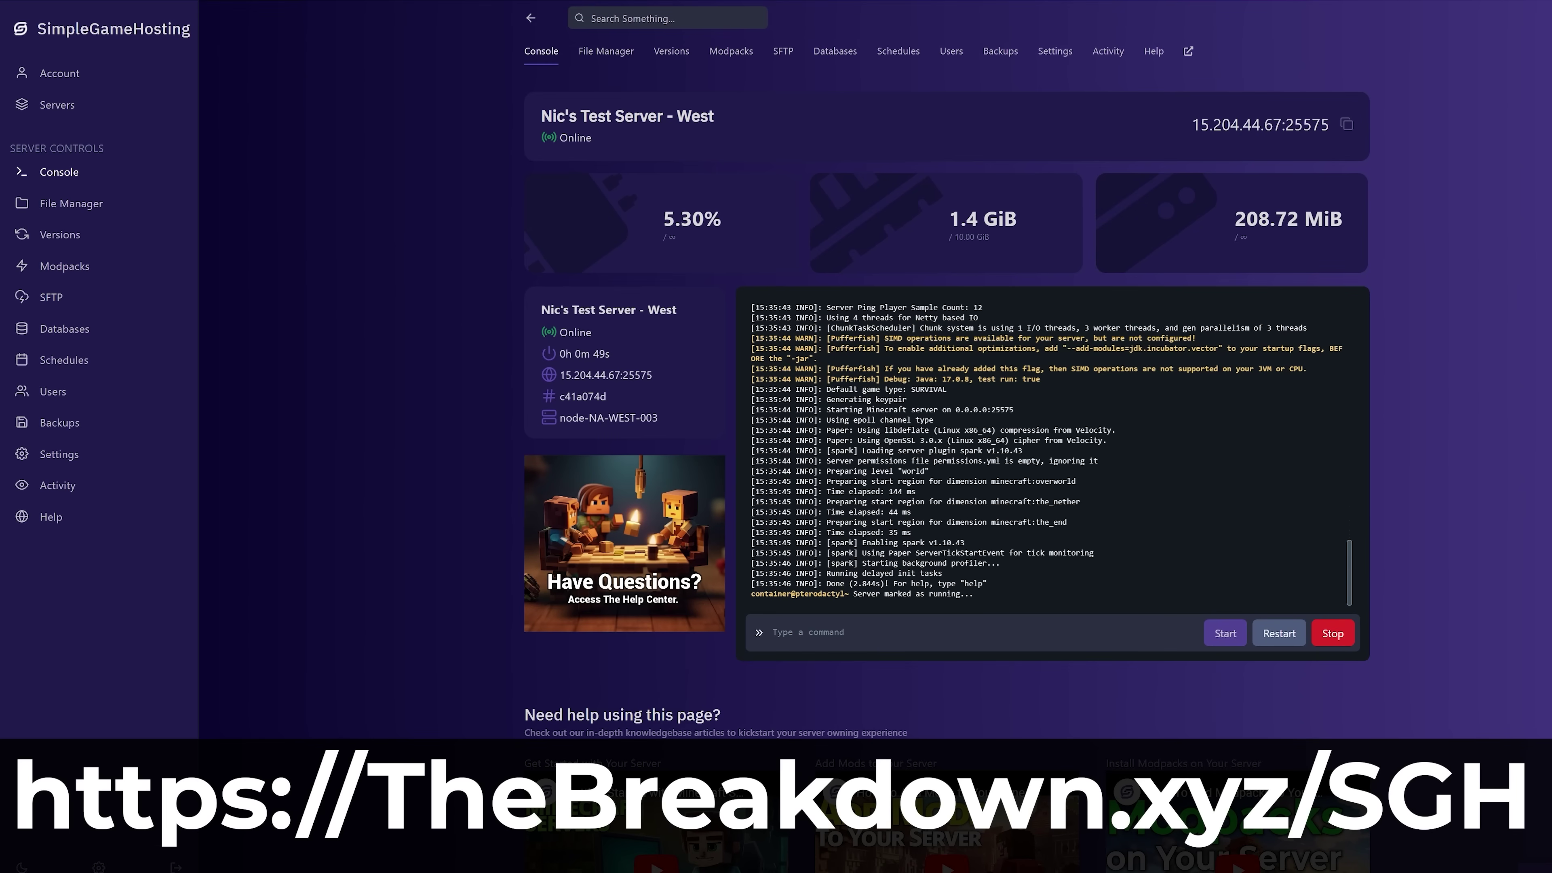
drag(532, 121, 769, 131)
click(1108, 144)
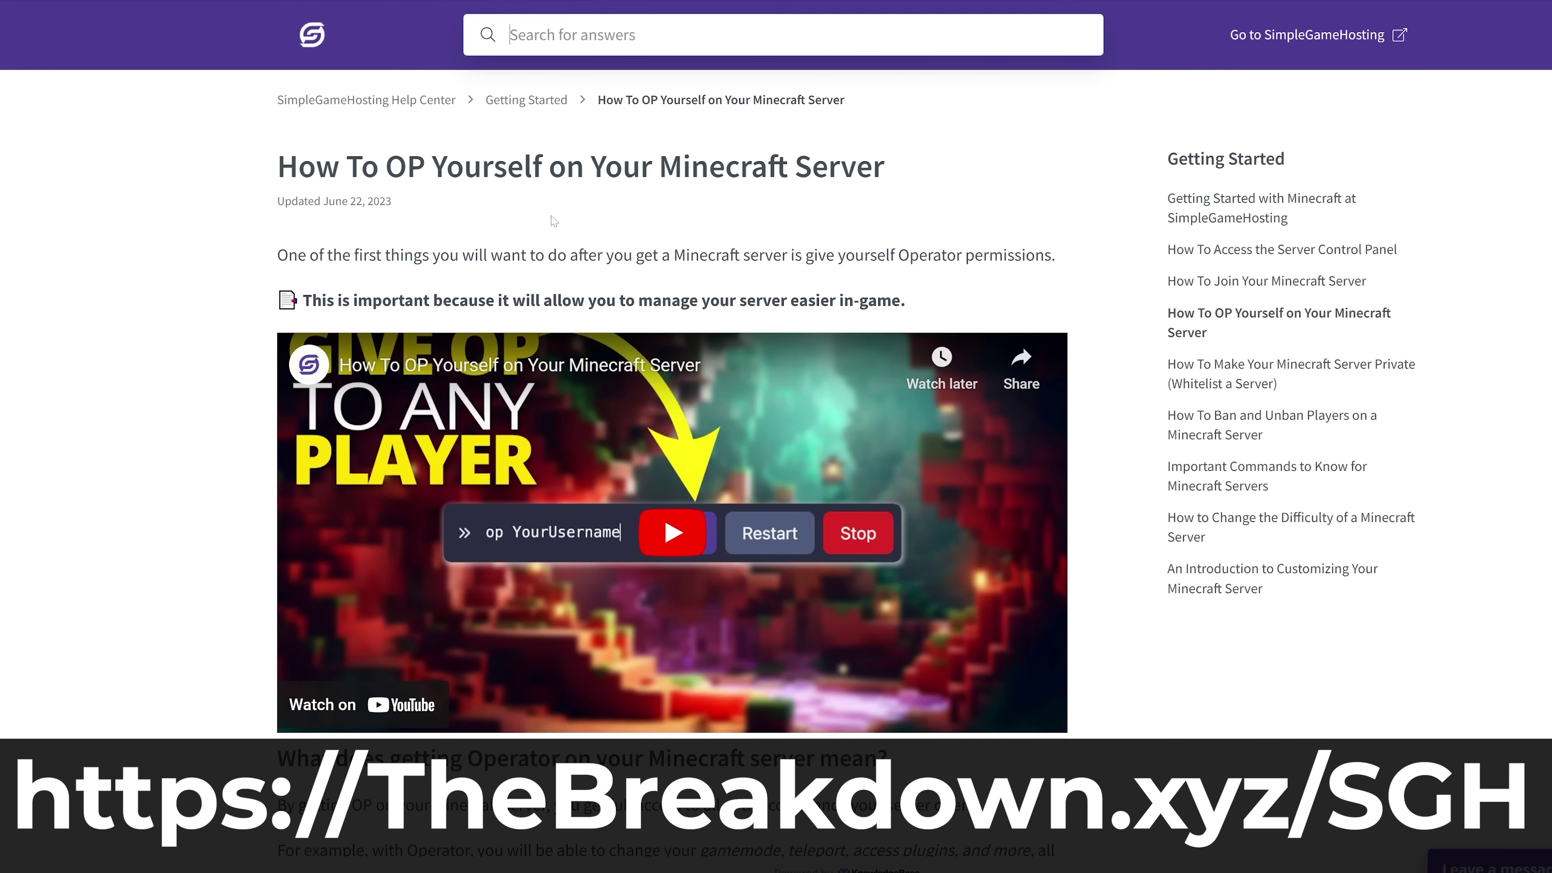
scroll(553, 220, down, 10)
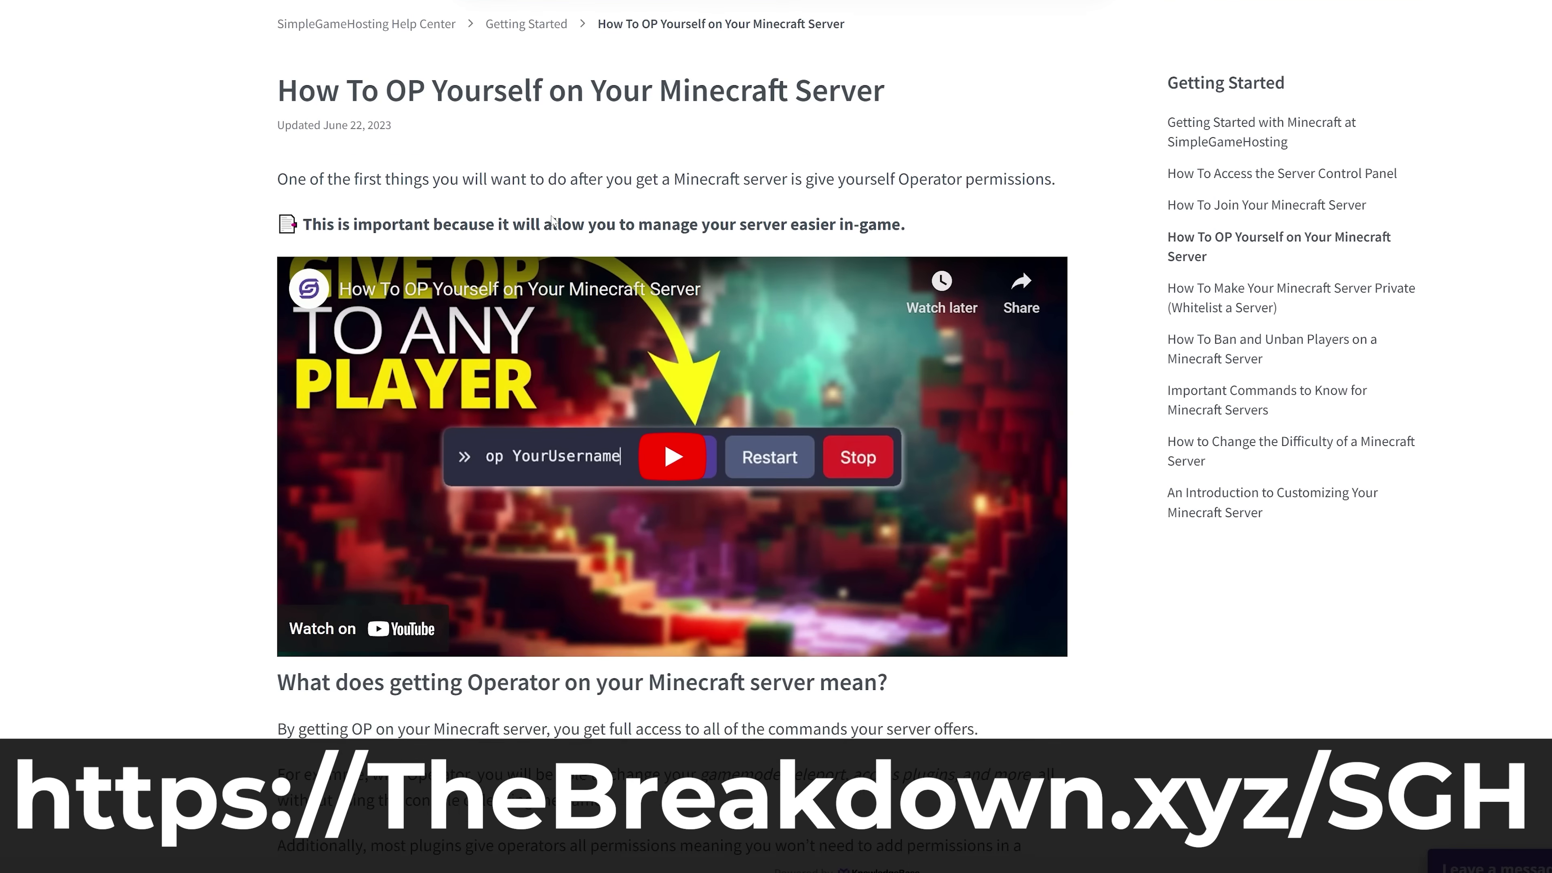
scroll(672, 428, down, 4)
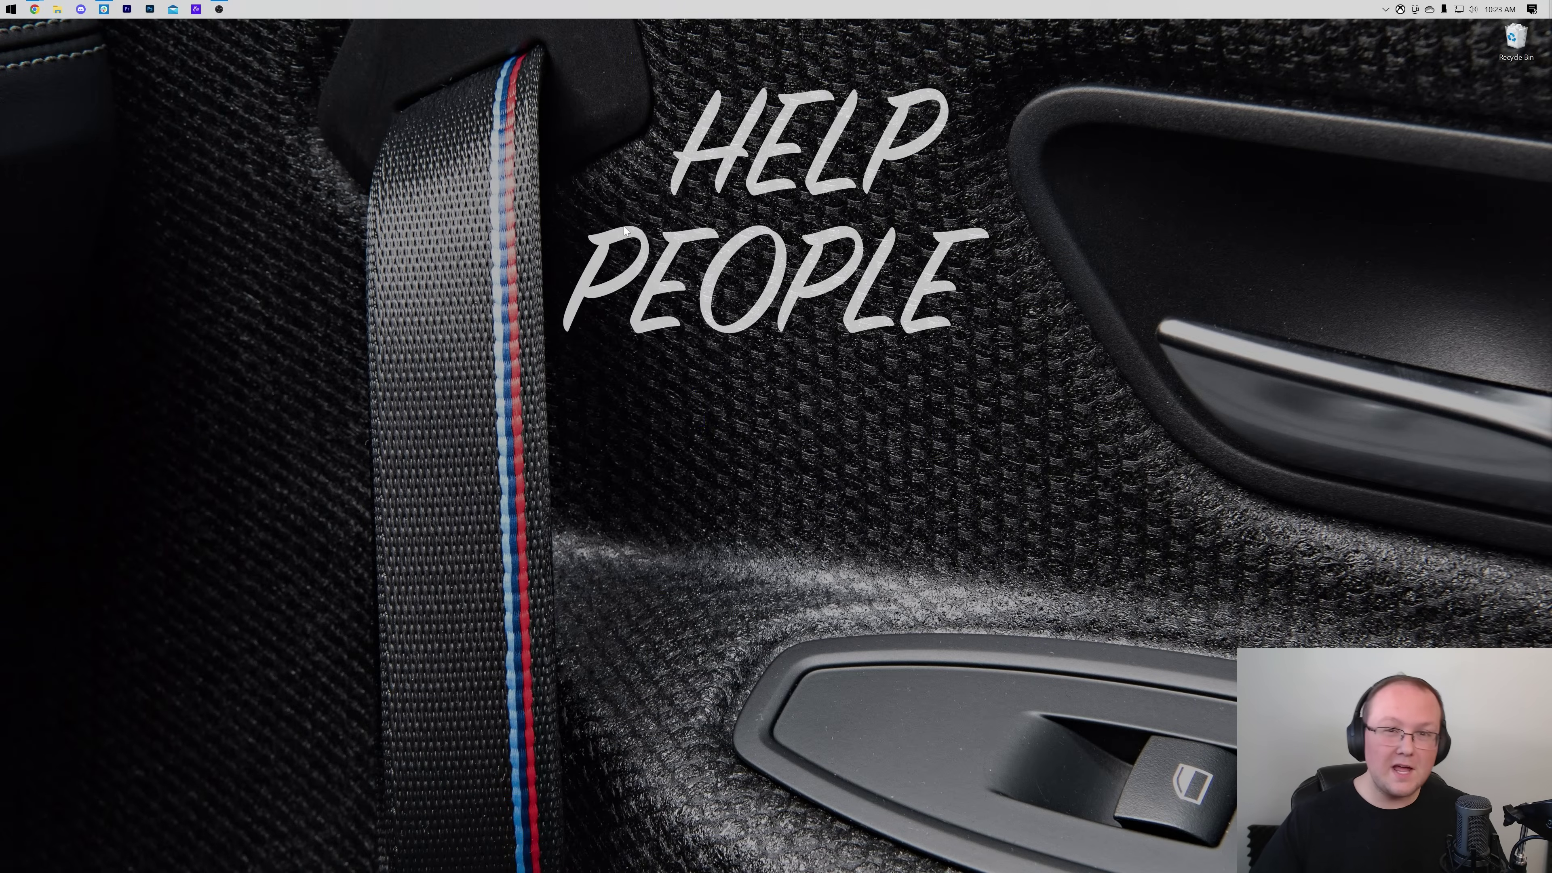
Switch to the Xbox app, dismiss the survey and the tip, and open the Minecraft Launcher's game page
click(3, 4)
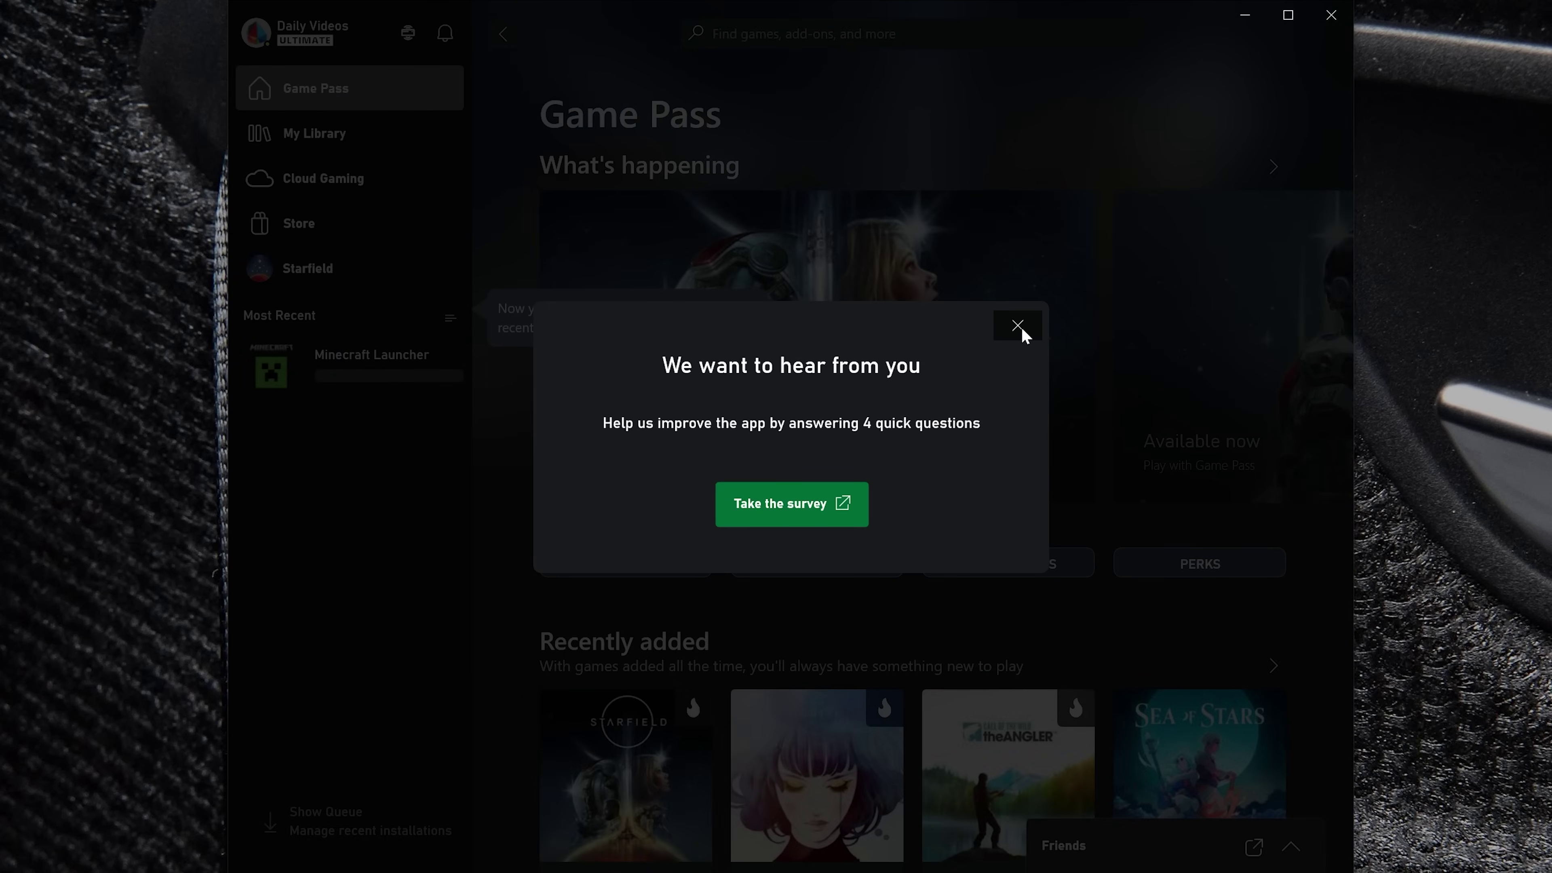
click(1022, 330)
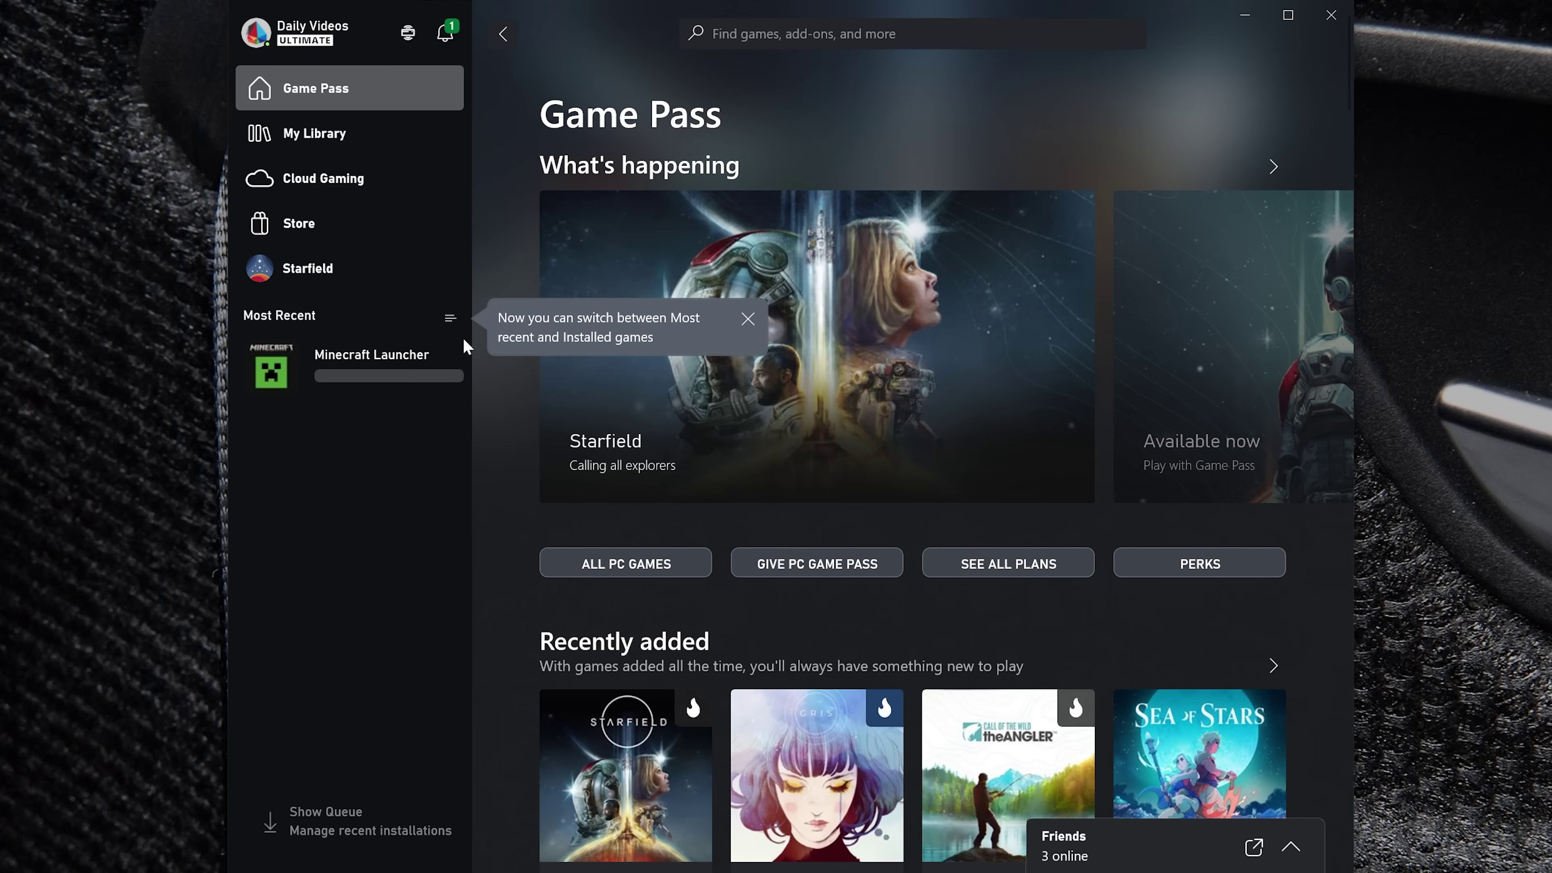
click(328, 400)
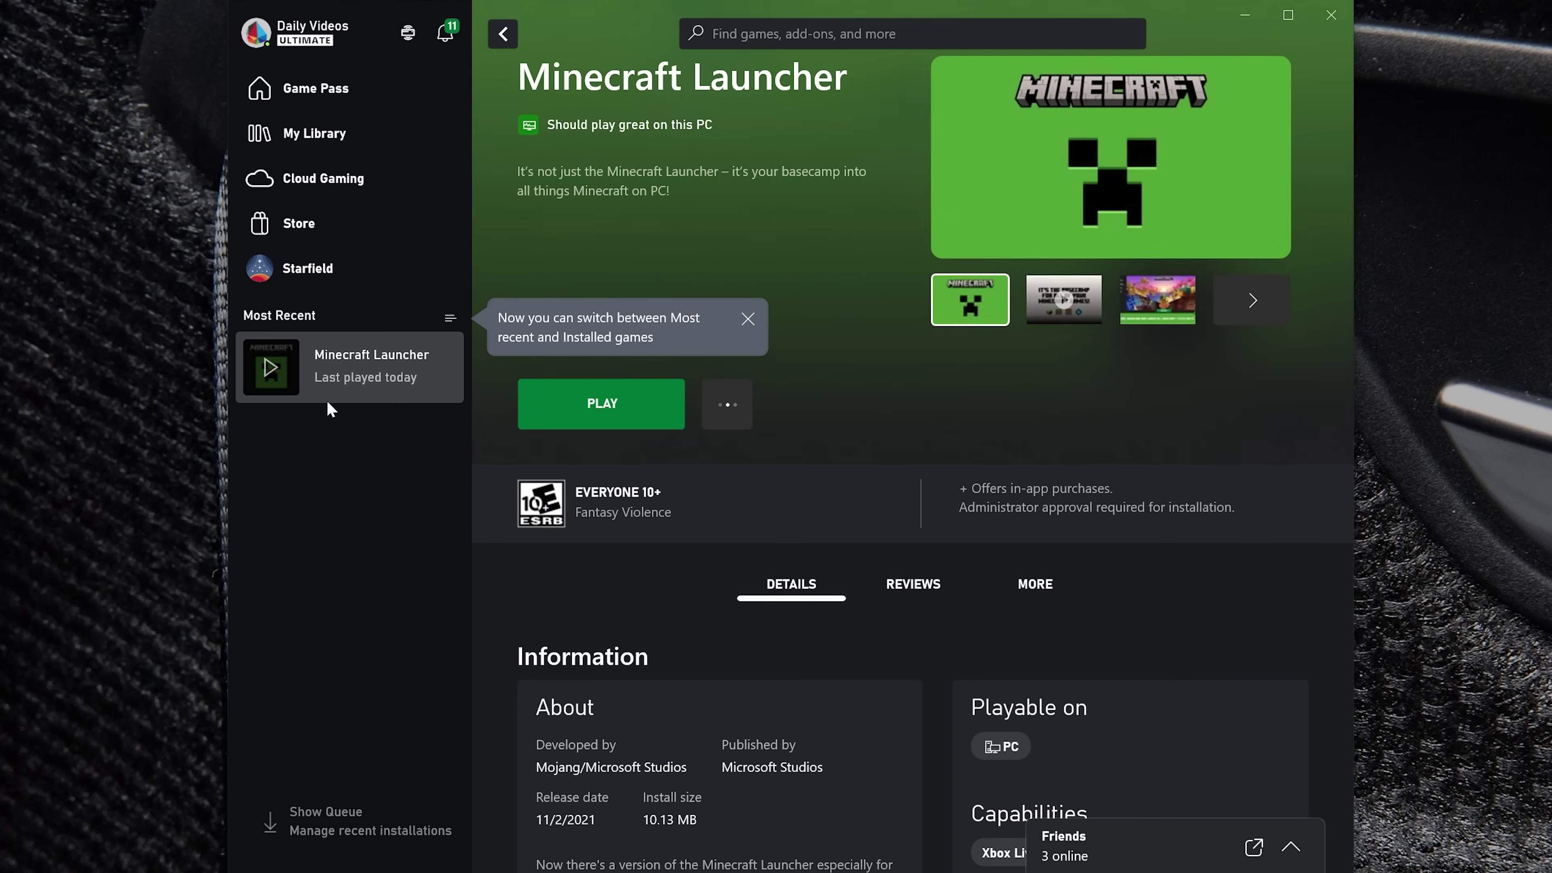
click(750, 318)
Verify and repair the Minecraft Launcher's files through its management options, accepting the reset to original settings
click(792, 411)
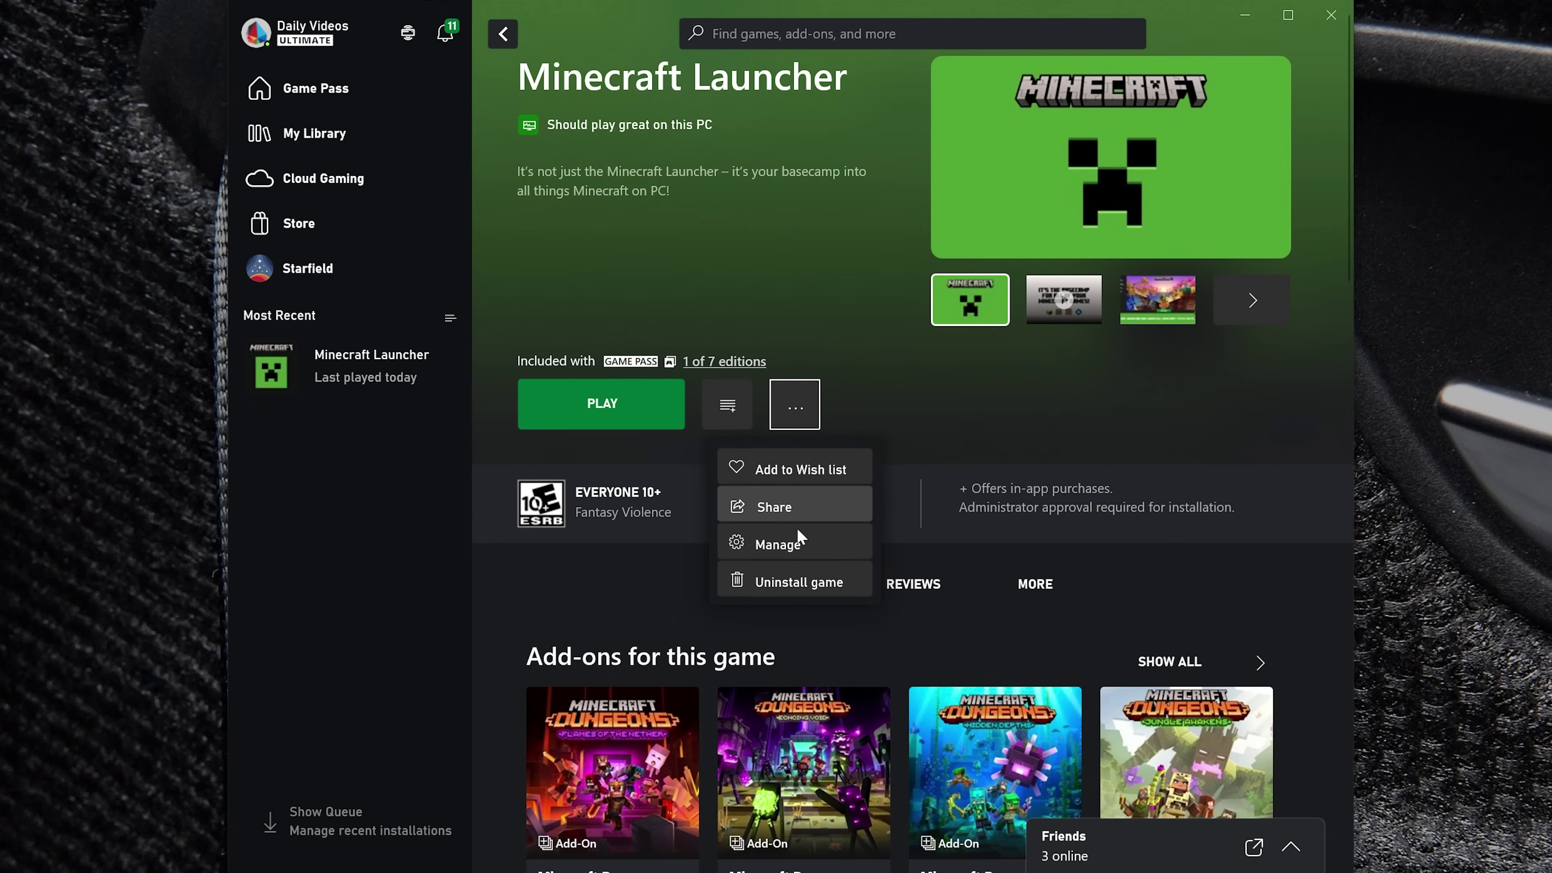
click(784, 534)
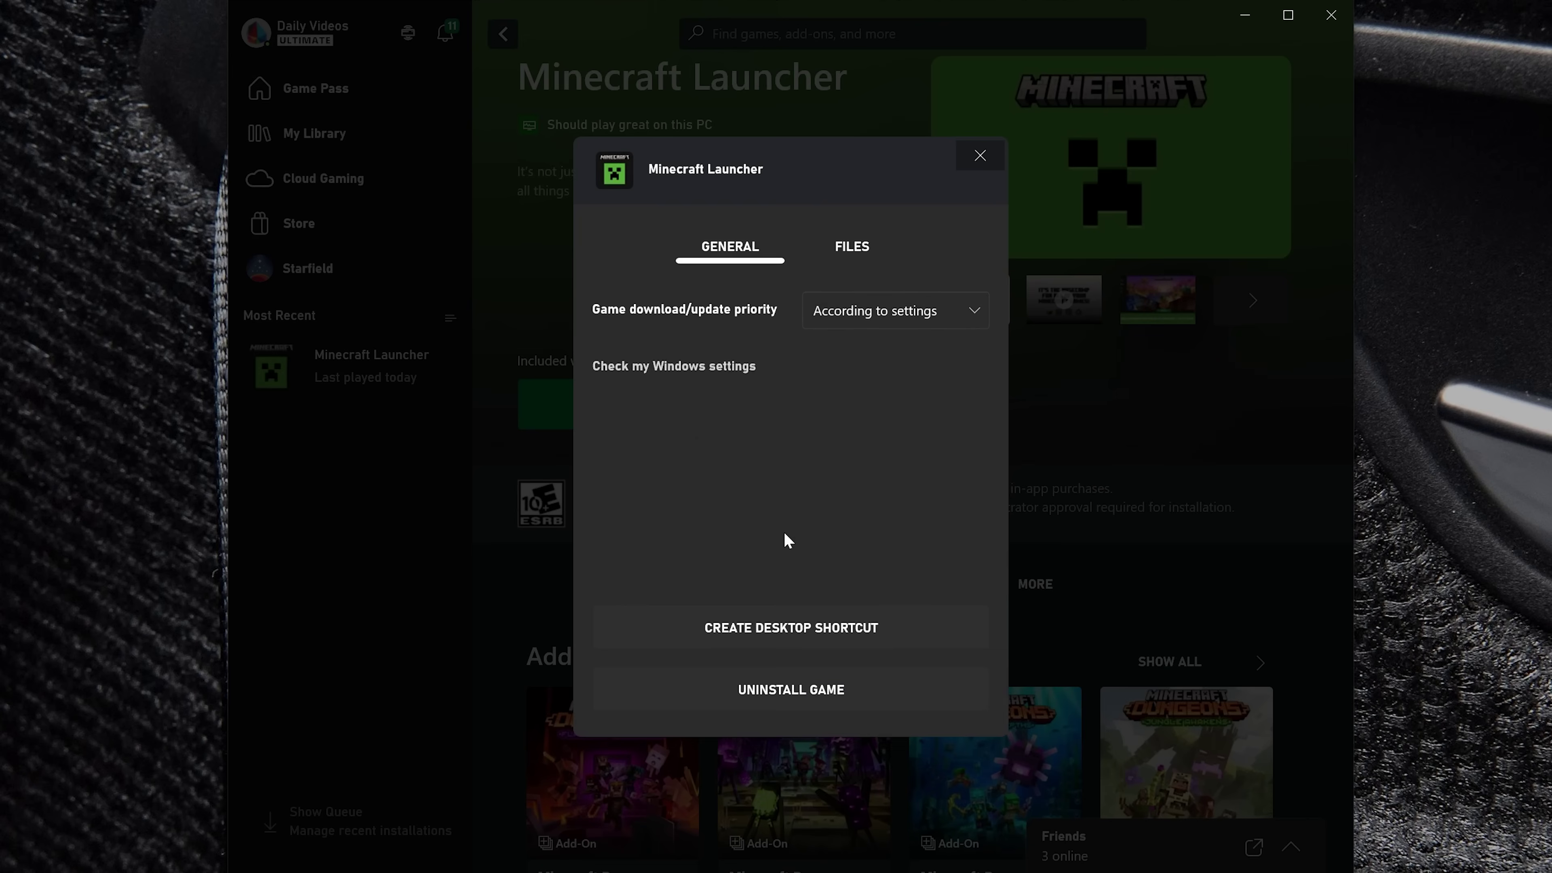
click(850, 247)
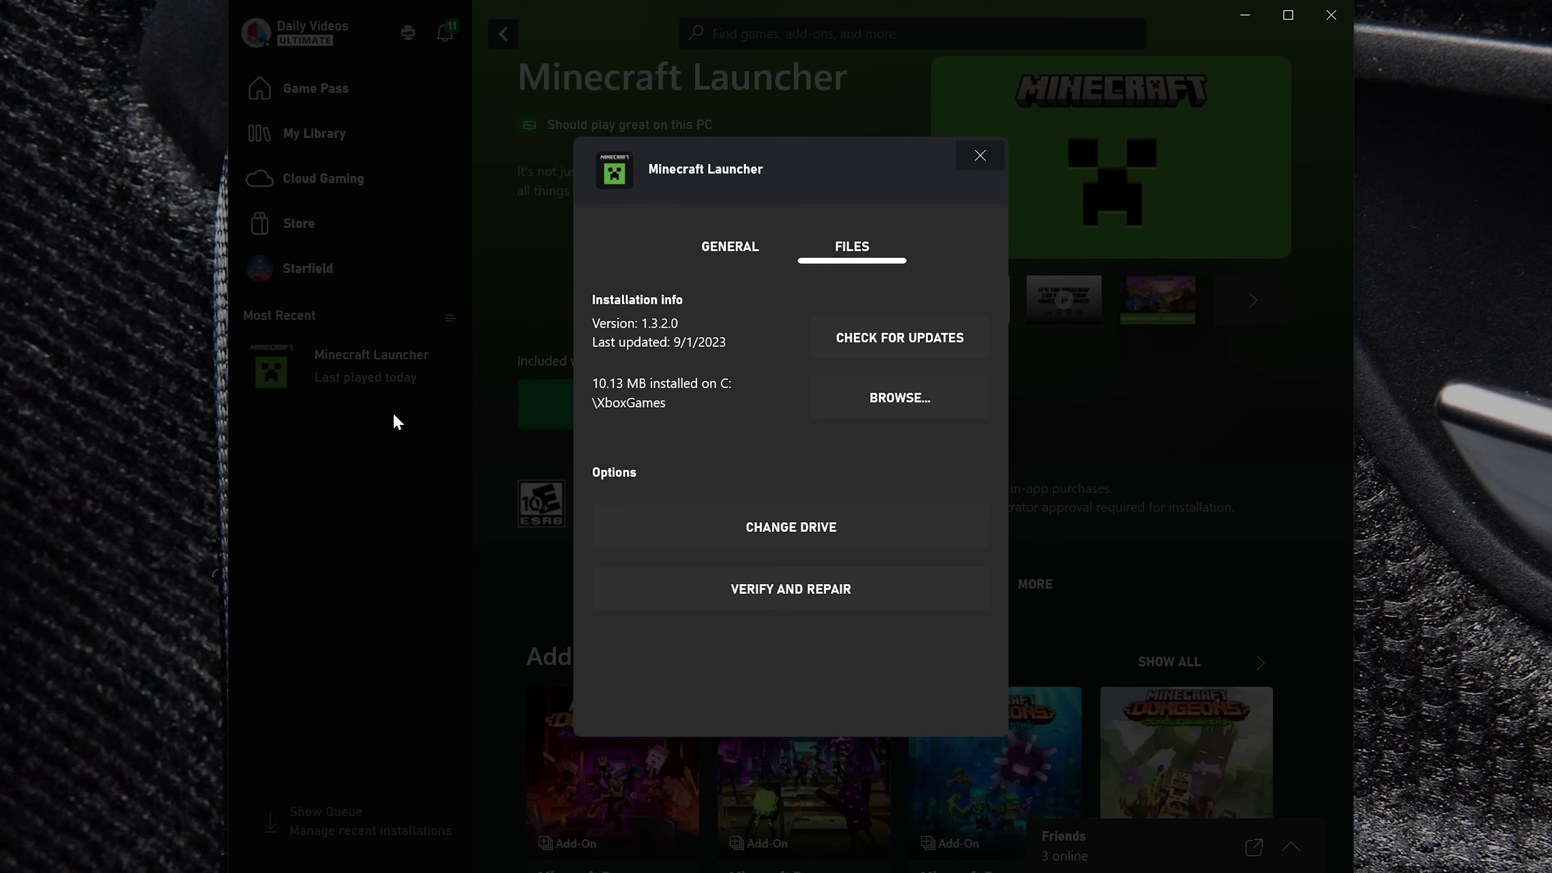
click(800, 602)
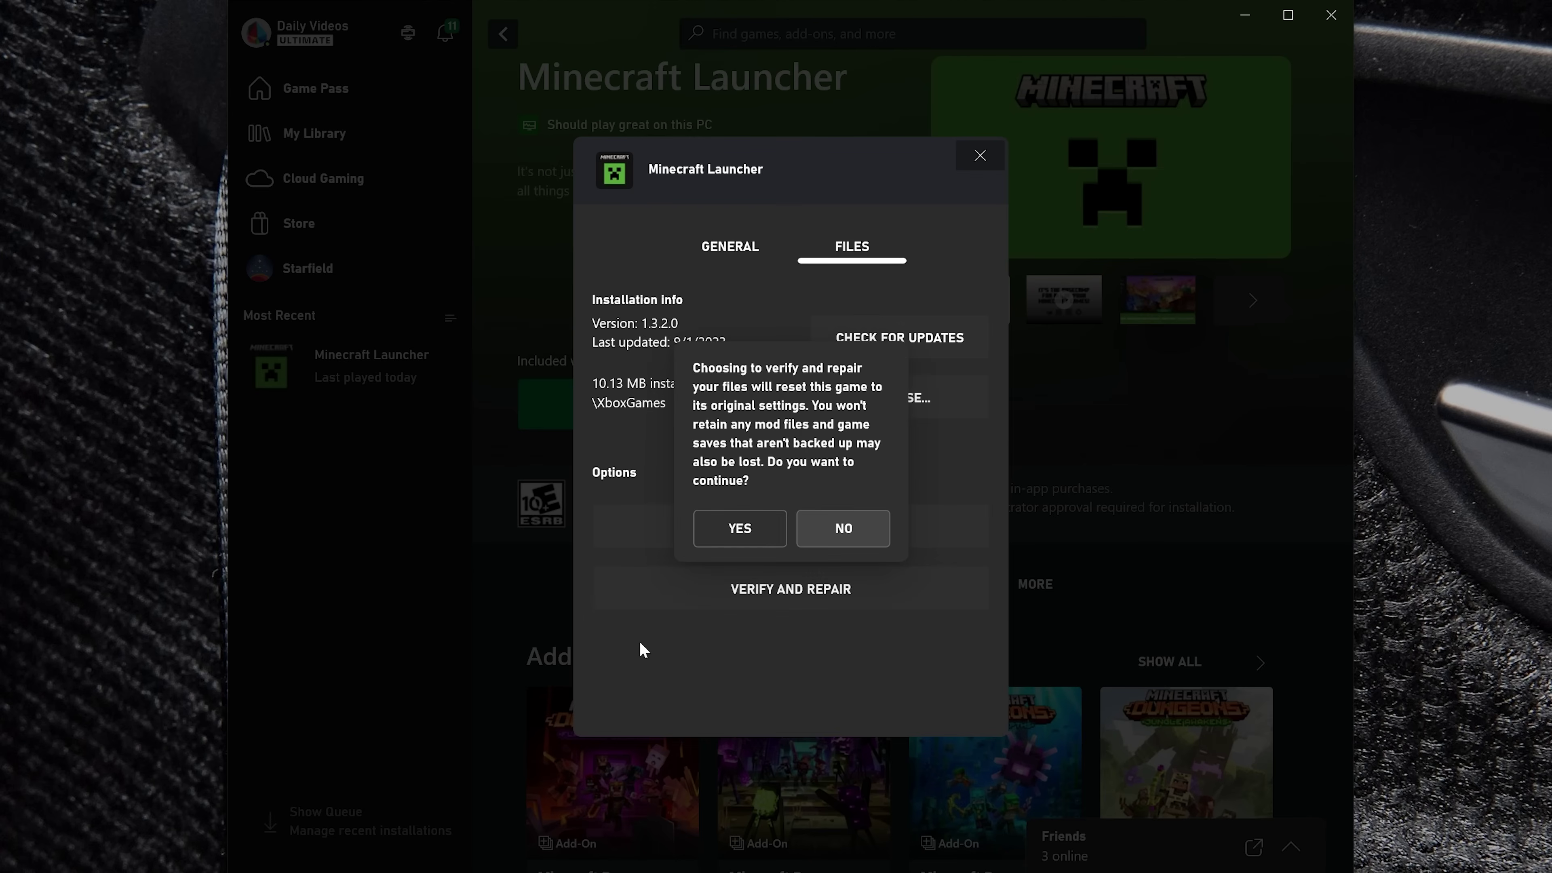
click(733, 541)
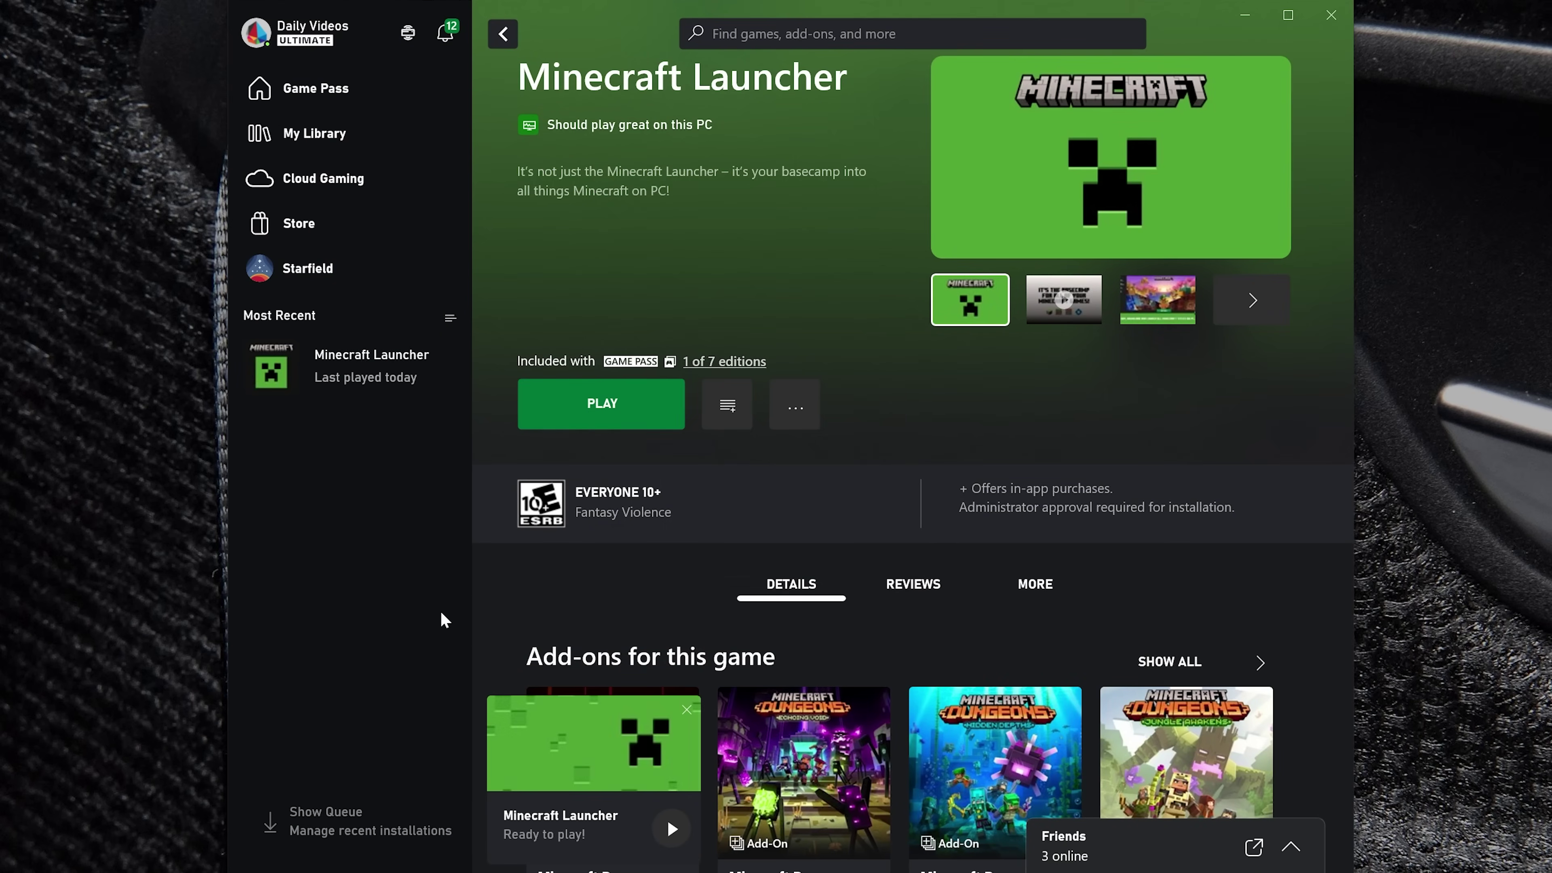
Close the Xbox app and start the latest release of Minecraft for Windows from the Minecraft Launcher
click(1329, 13)
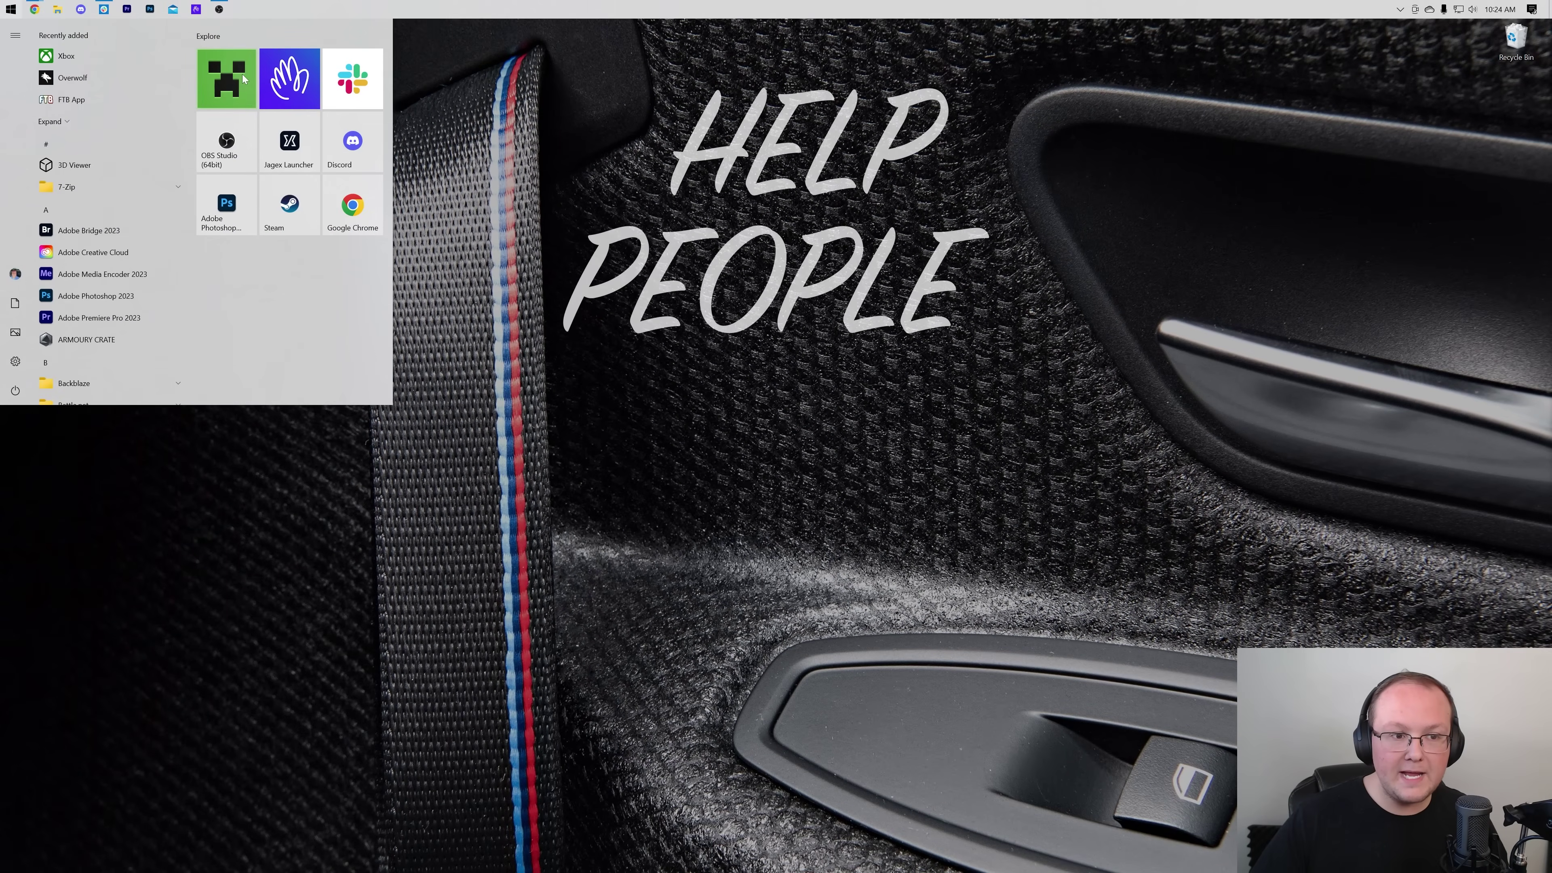
click(1097, 455)
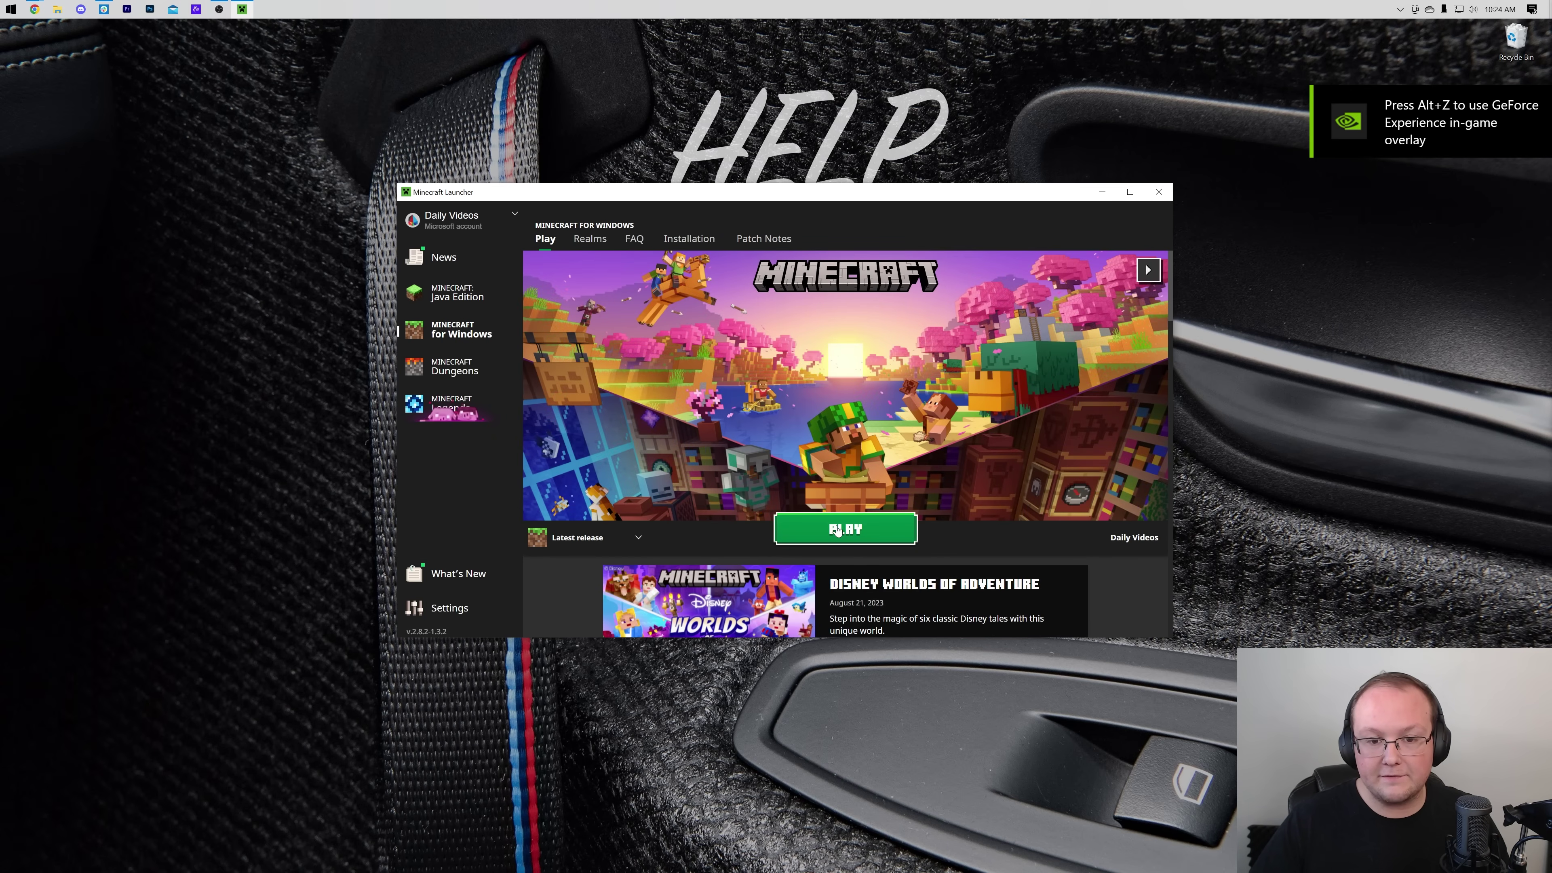
click(2, 3)
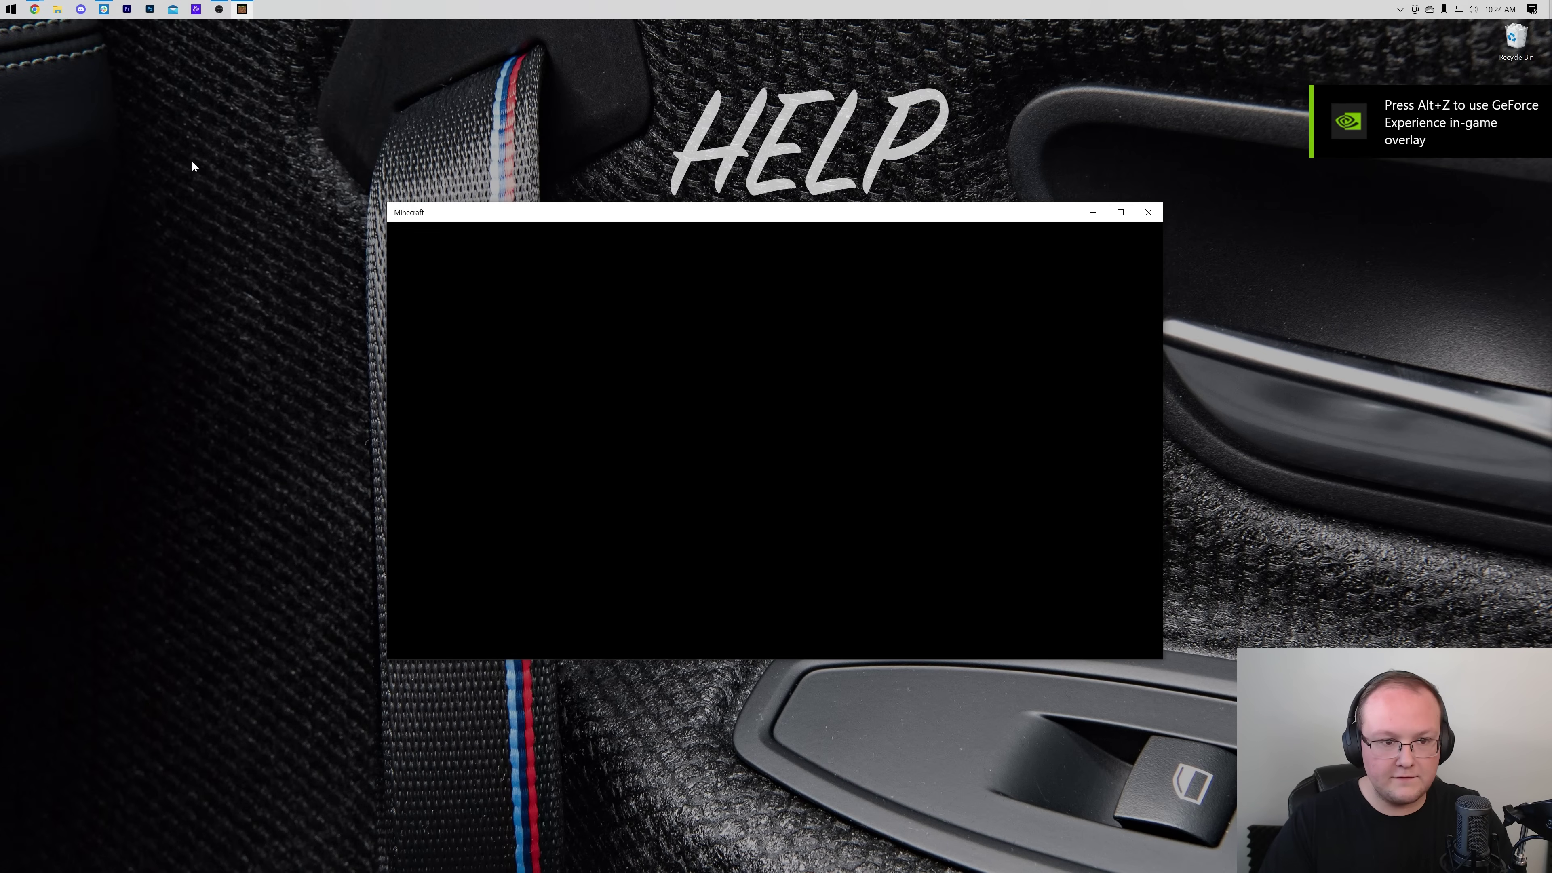
Search the installed apps for "mine" to find the direct Minecraft entry, and leave the search
click(11, 8)
text(mine)
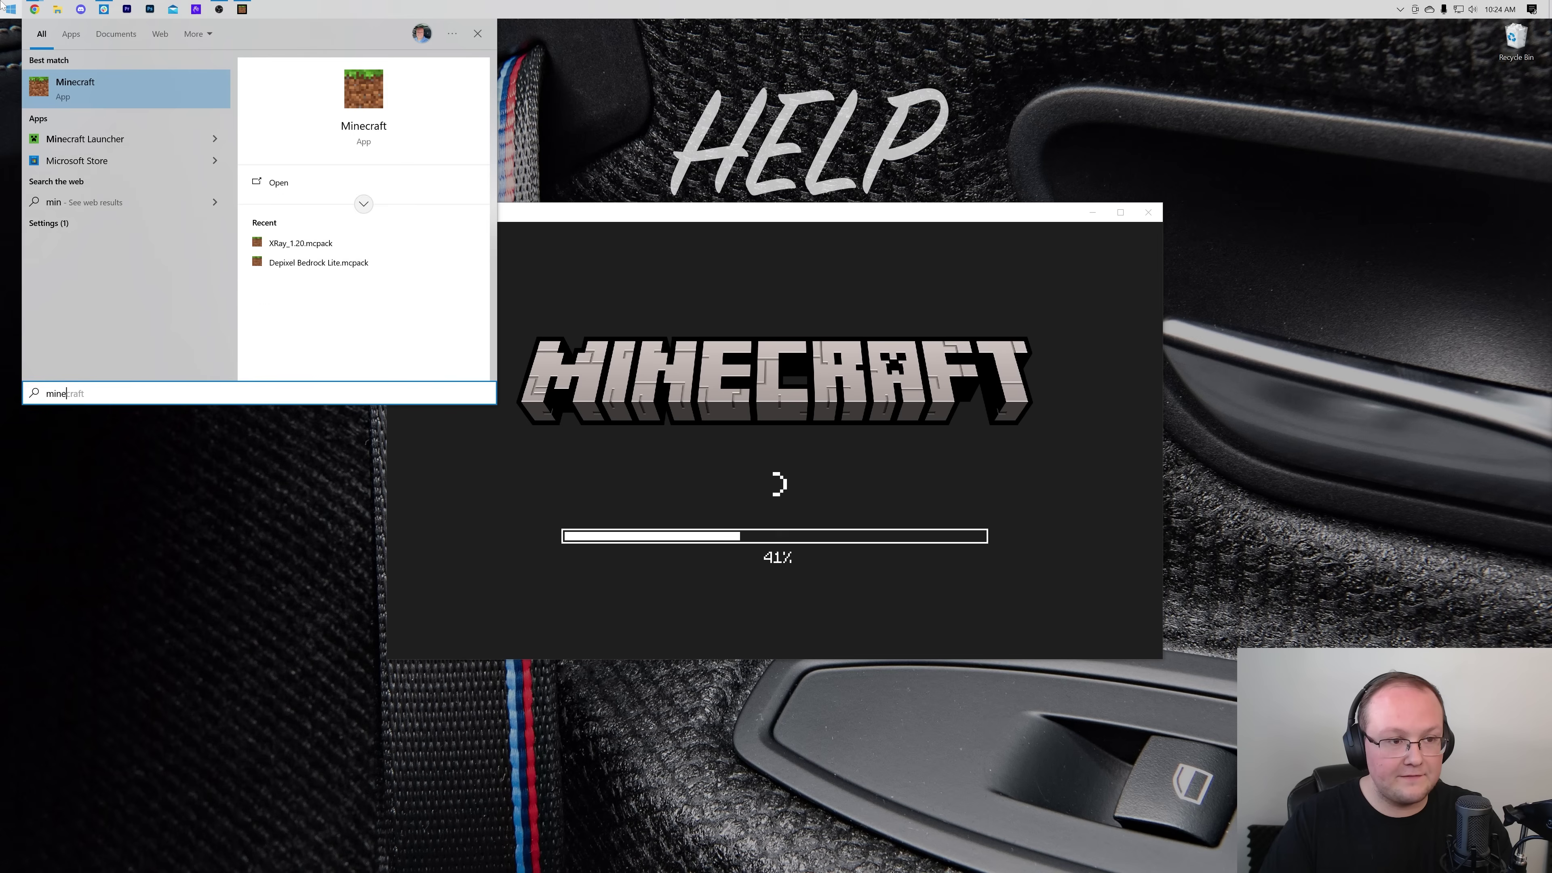
click(696, 291)
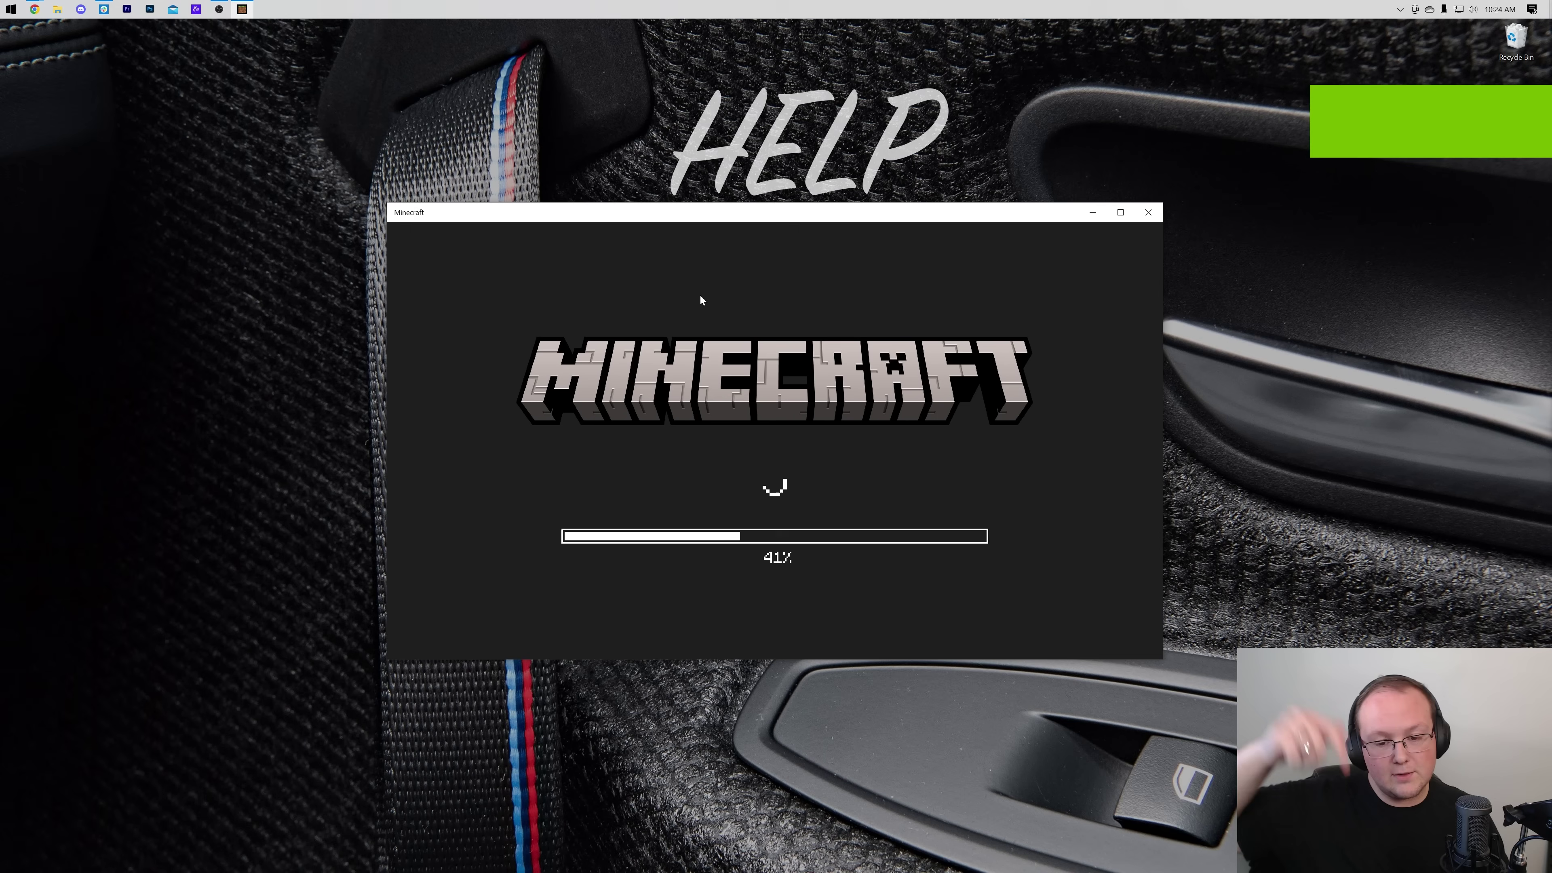